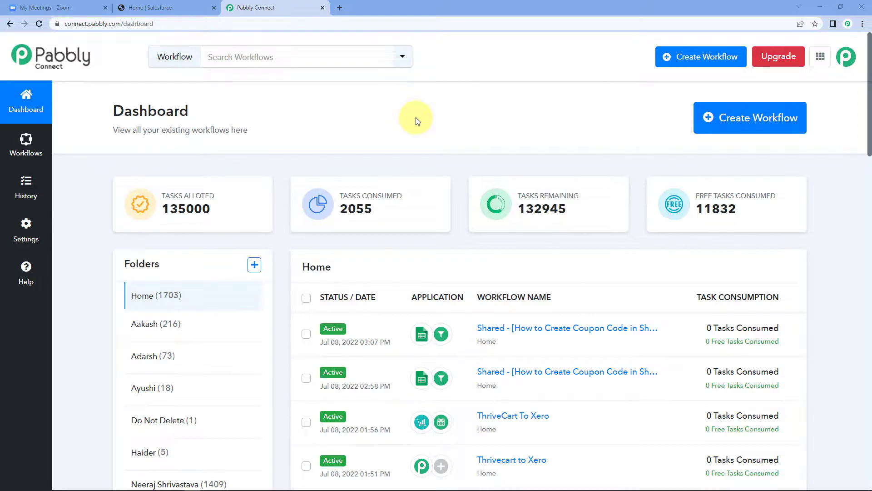
Load pabbly.com/connect in a new tab and go to the Pabbly account login.
{"action": "left_click", "coordinate": [341, 9]}
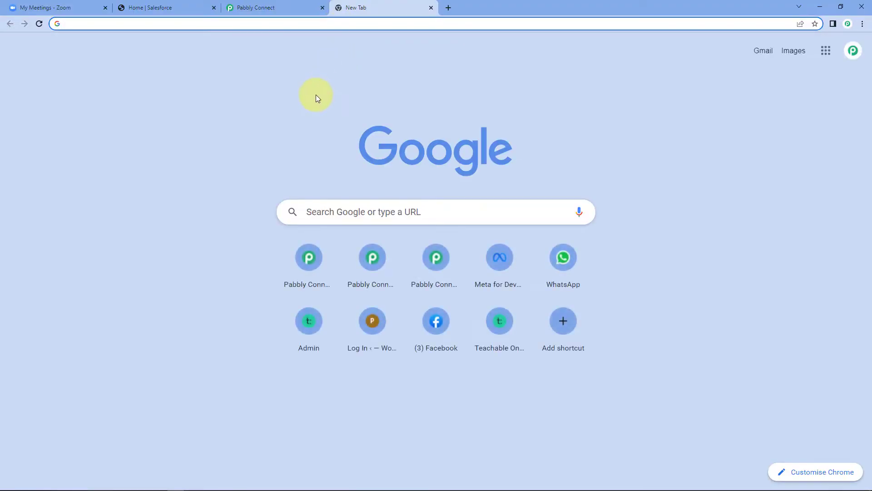
{"action": "type", "text": "pabbl"}
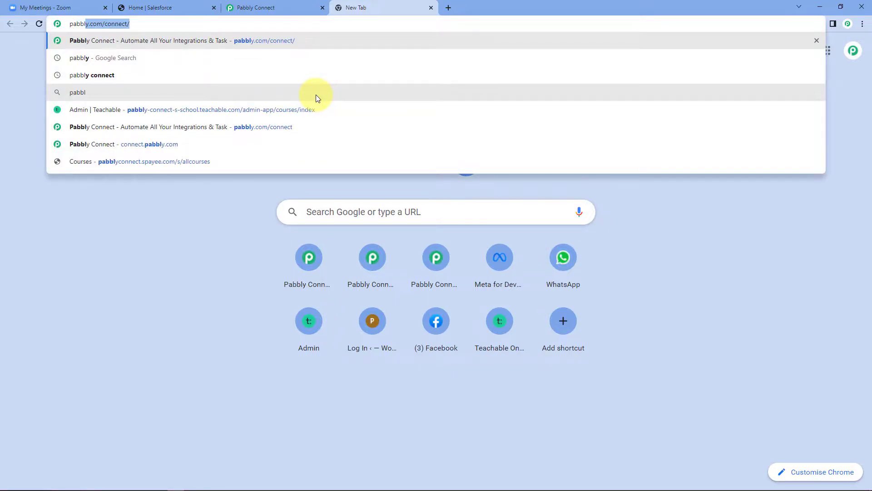
{"action": "type", "text": "y.com/co"}
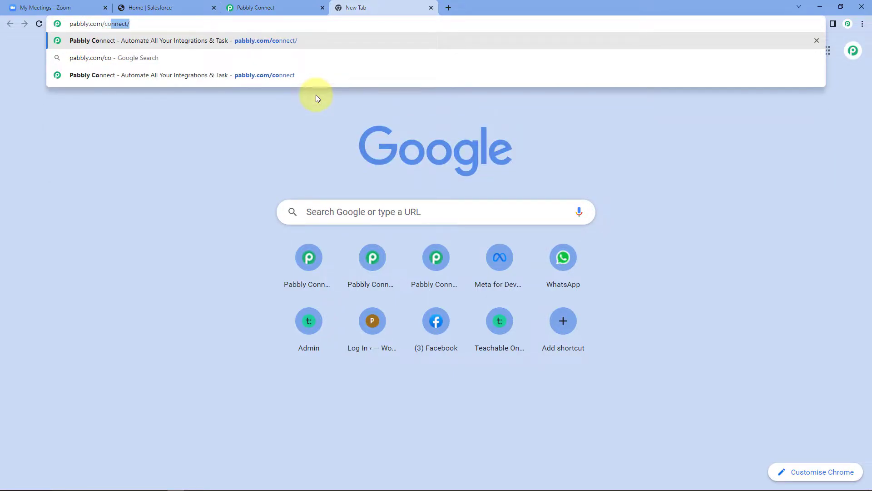
{"action": "type", "text": "nnect"}
{"action": "key", "text": "Return"}
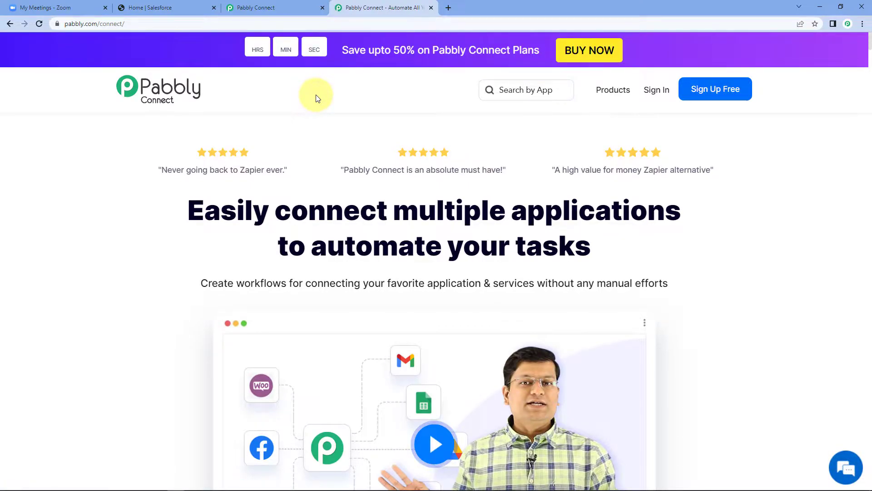
{"action": "left_click", "coordinate": [702, 109]}
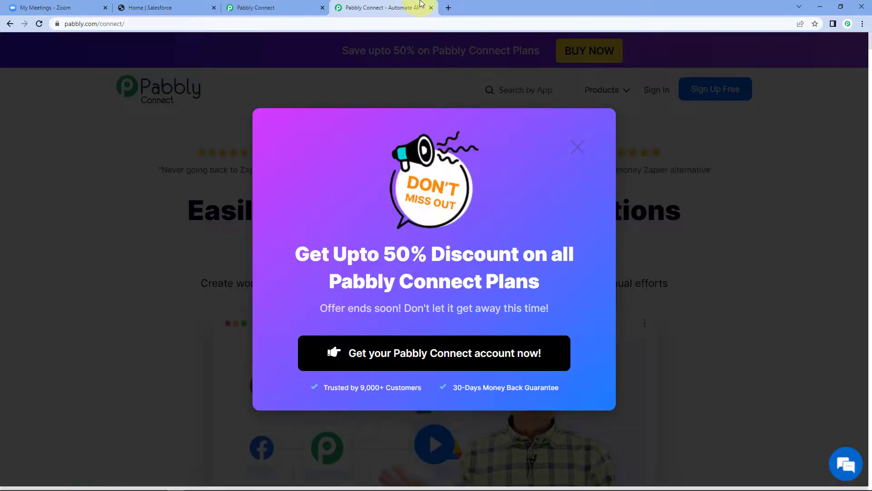
{"action": "left_click", "coordinate": [430, 7]}
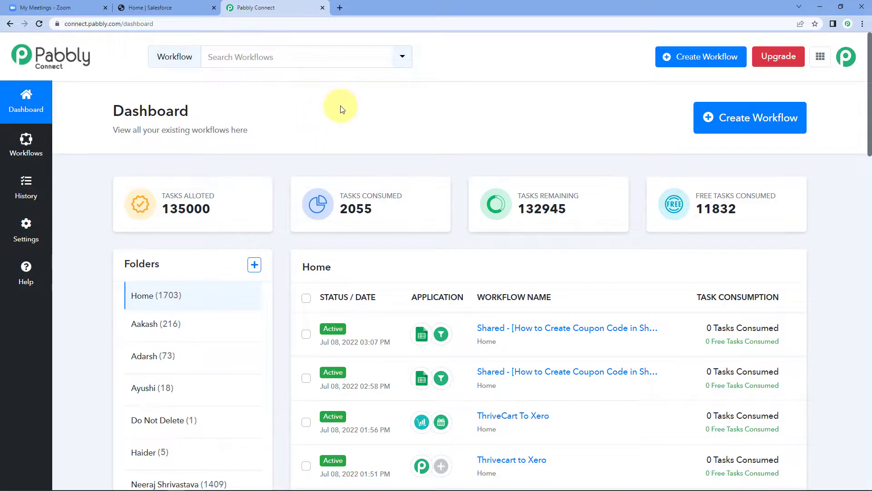
Create a workflow named 'Zoom to Salesforce' and view its empty trigger and action steps.
{"action": "left_click", "coordinate": [731, 117]}
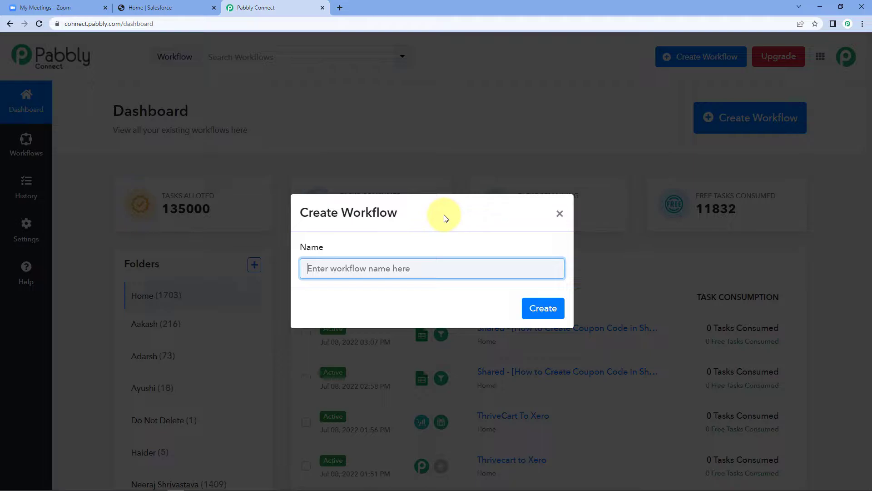
{"action": "type", "text": "zoo"}
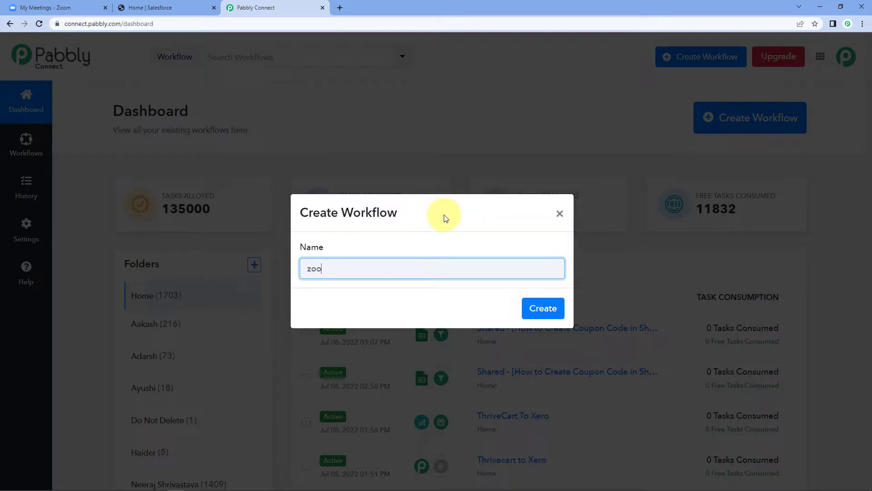
{"action": "key", "text": "BackSpace"}
{"action": "key", "text": "BackSpace"}
{"action": "key", "text": "BackSpace"}
{"action": "type", "text": "Zo"}
{"action": "left_click", "coordinate": [542, 307]}
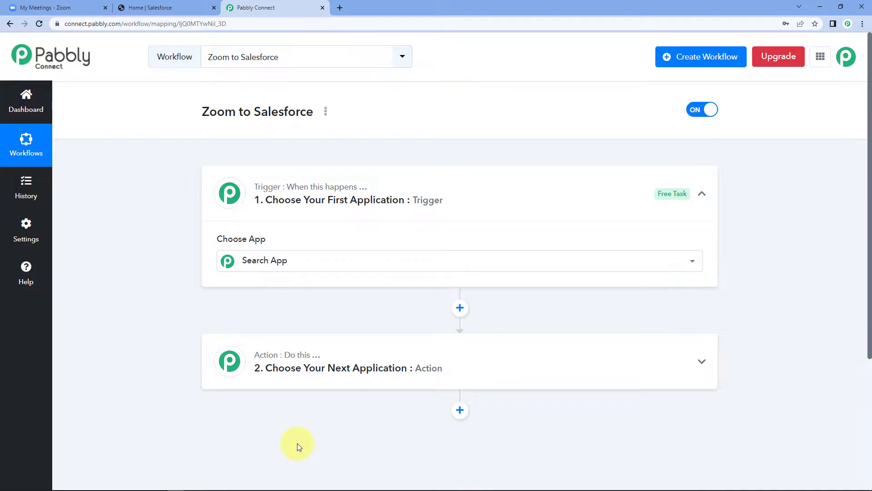
{"action": "left_click", "coordinate": [436, 202]}
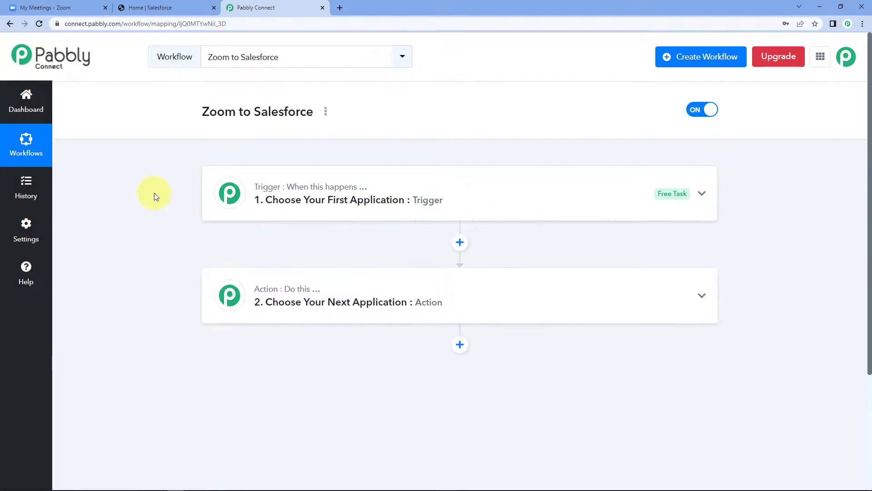
Expand the '1. Choose Your First Application' trigger card to show the app grid.
{"action": "scroll", "coordinate": [154, 194], "scroll_direction": "down", "scroll_amount": 1}
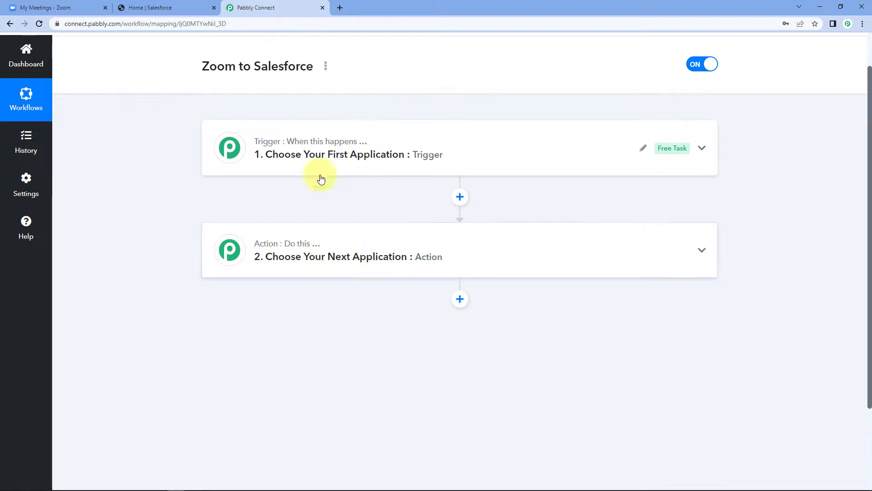
{"action": "left_click", "coordinate": [370, 163]}
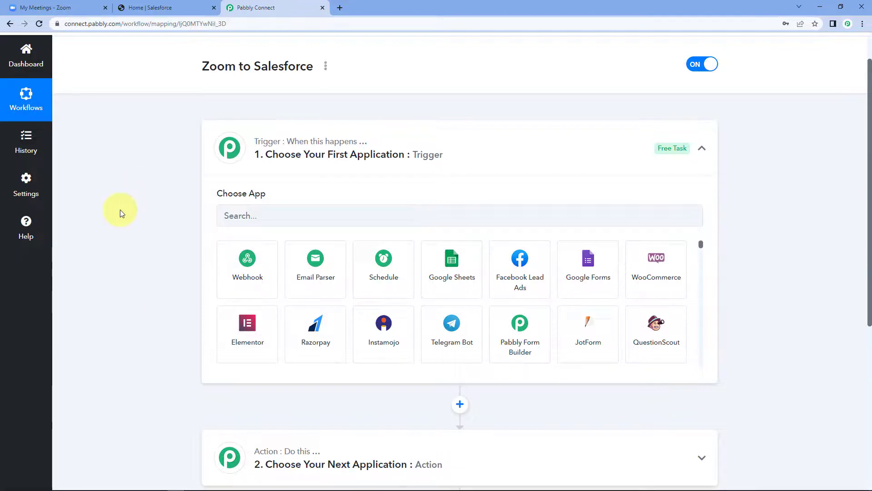
Search for and choose Zoom as the trigger app.
{"action": "left_click", "coordinate": [270, 217]}
{"action": "type", "text": "Z"}
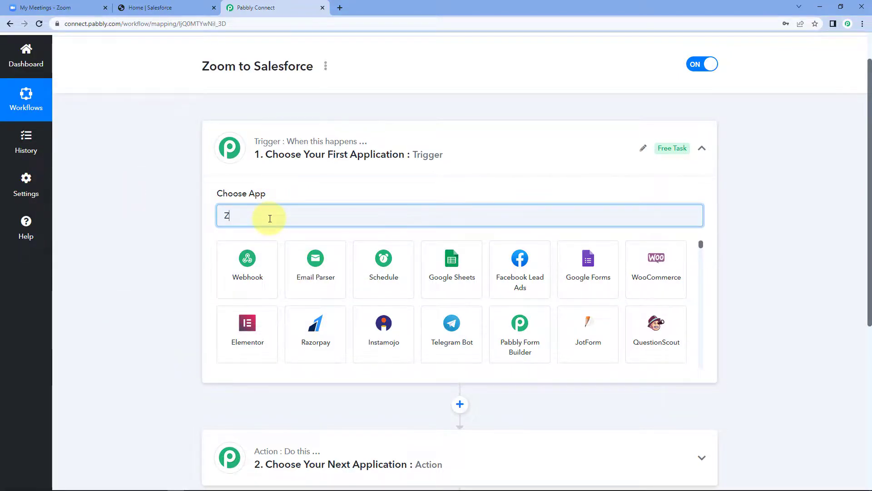
{"action": "type", "text": "oom"}
{"action": "left_click", "coordinate": [254, 262]}
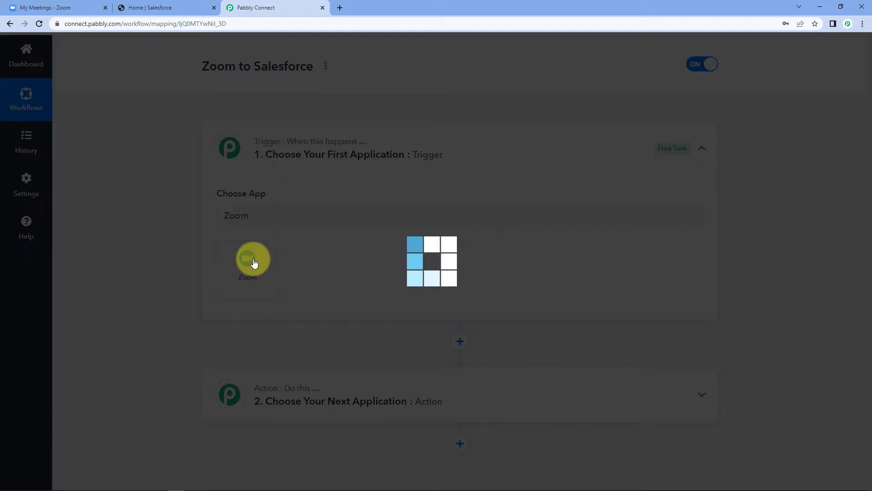
{"action": "scroll", "coordinate": [145, 226], "scroll_direction": "down", "scroll_amount": 2}
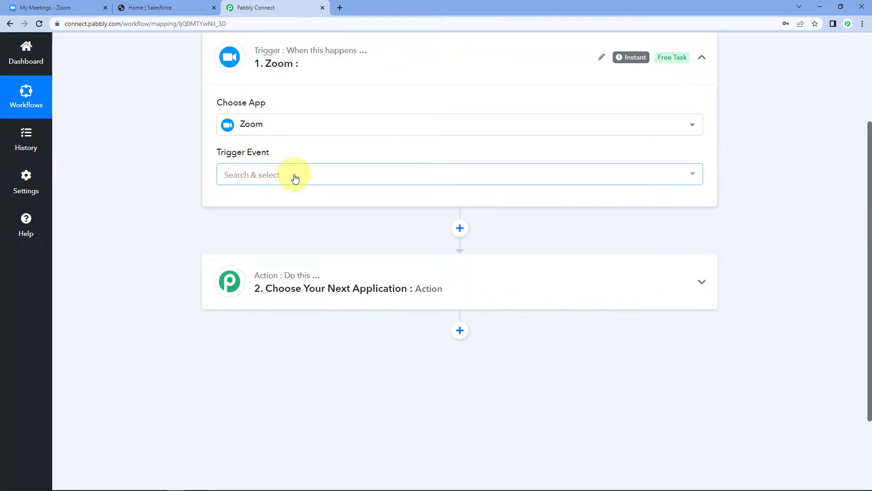
Set Configure Webhooks as the trigger event and copy the workflow's webhook URL.
{"action": "left_click", "coordinate": [296, 177]}
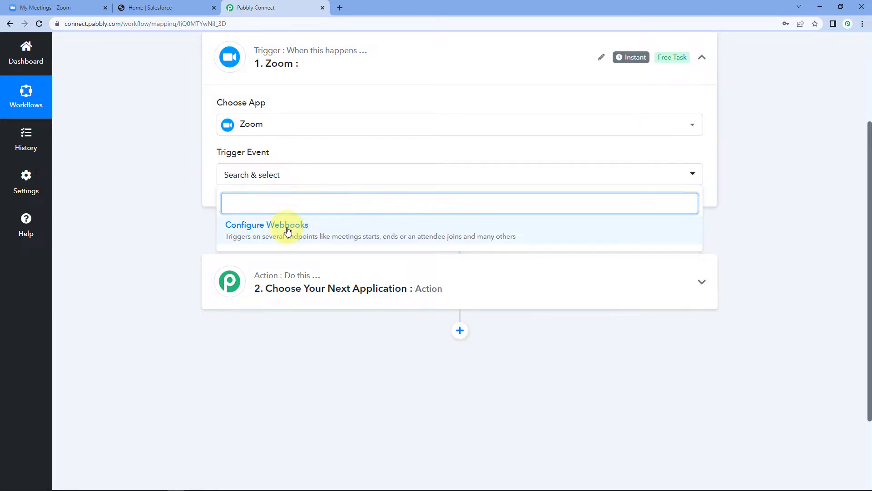
{"action": "left_click", "coordinate": [288, 227]}
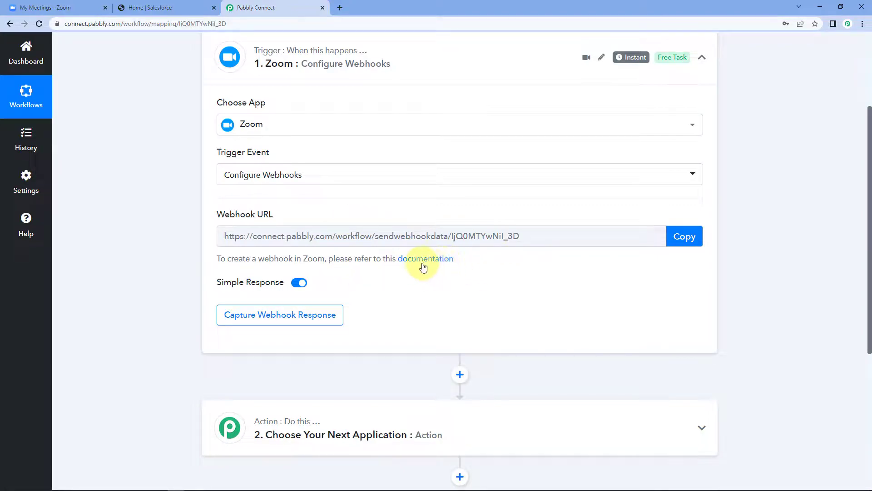
{"action": "left_click", "coordinate": [684, 237]}
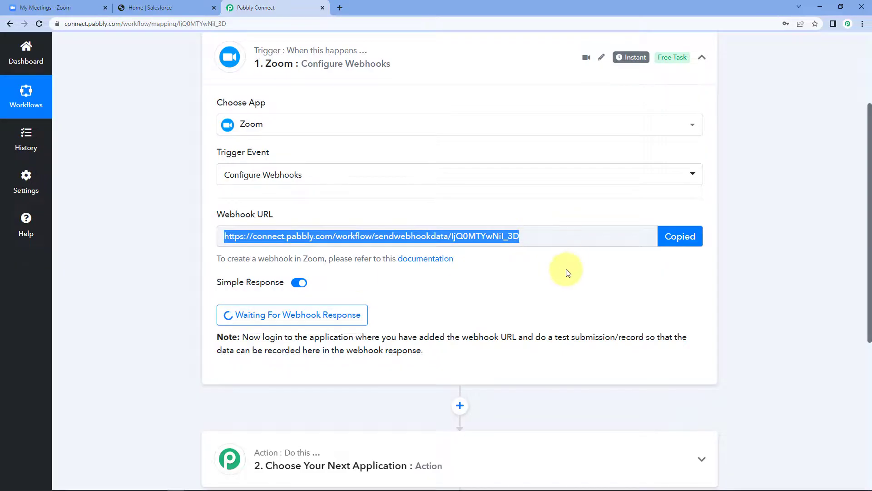
{"action": "left_click", "coordinate": [77, 4]}
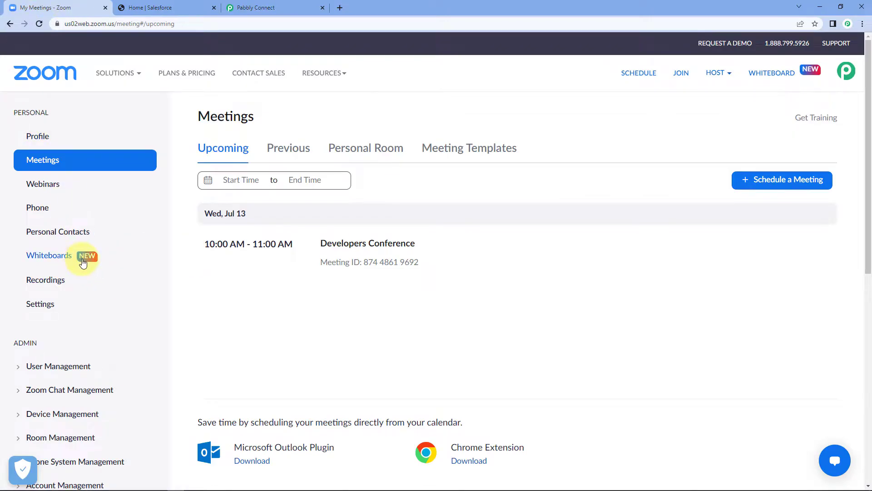
Open the Zoom App Marketplace from Advanced admin settings and start building a new app.
{"action": "scroll", "coordinate": [154, 243], "scroll_direction": "down", "scroll_amount": 3}
{"action": "scroll", "coordinate": [151, 245], "scroll_direction": "down", "scroll_amount": 3}
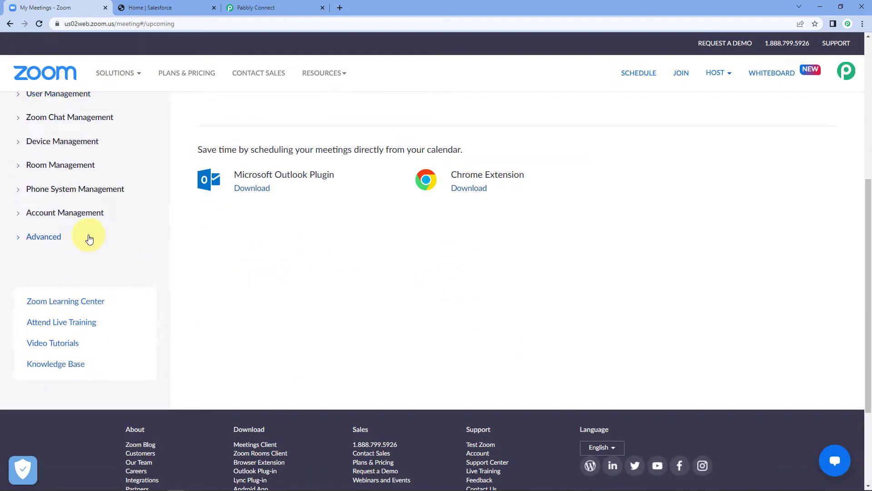
{"action": "left_click", "coordinate": [21, 240]}
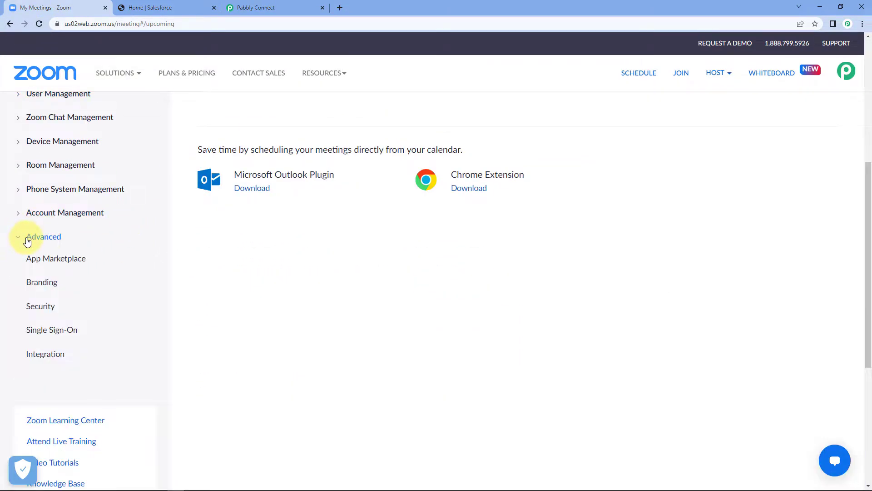
{"action": "left_click", "coordinate": [64, 263]}
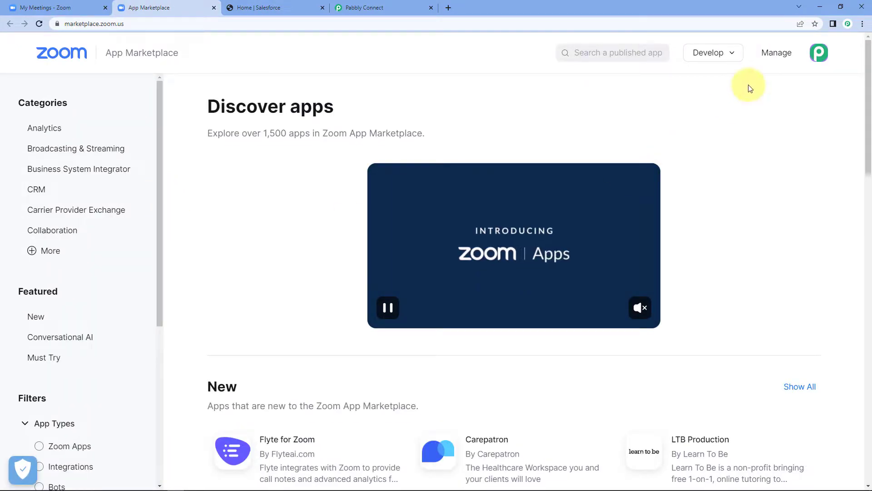
{"action": "mouse_move", "coordinate": [728, 58]}
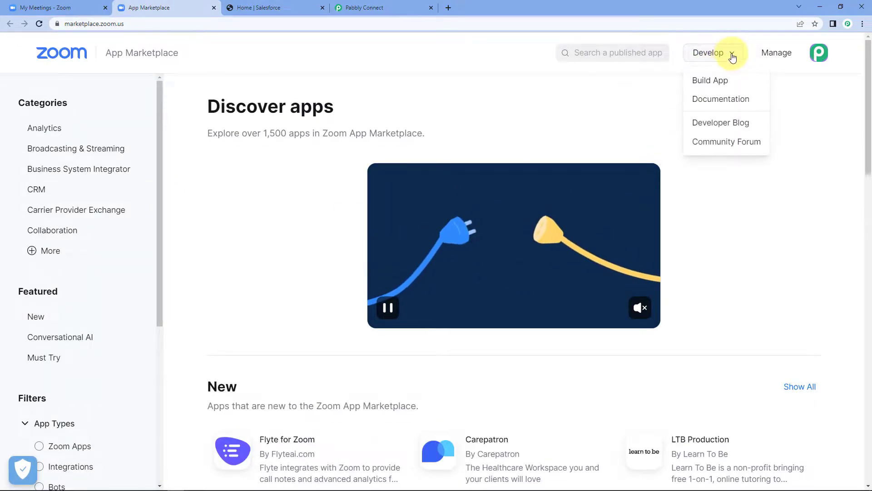
{"action": "left_click", "coordinate": [727, 80]}
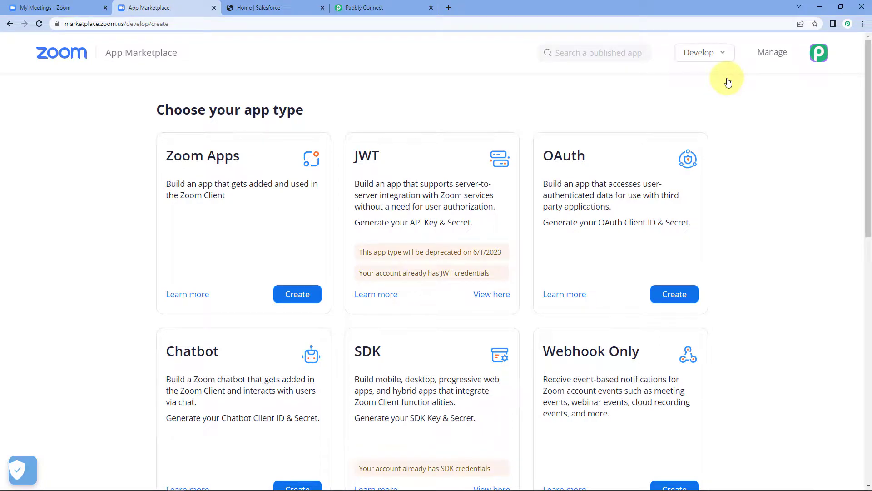
Create a Webhook Only app named 'Pabbly Connect'.
{"action": "scroll", "coordinate": [727, 91], "scroll_direction": "down", "scroll_amount": 3}
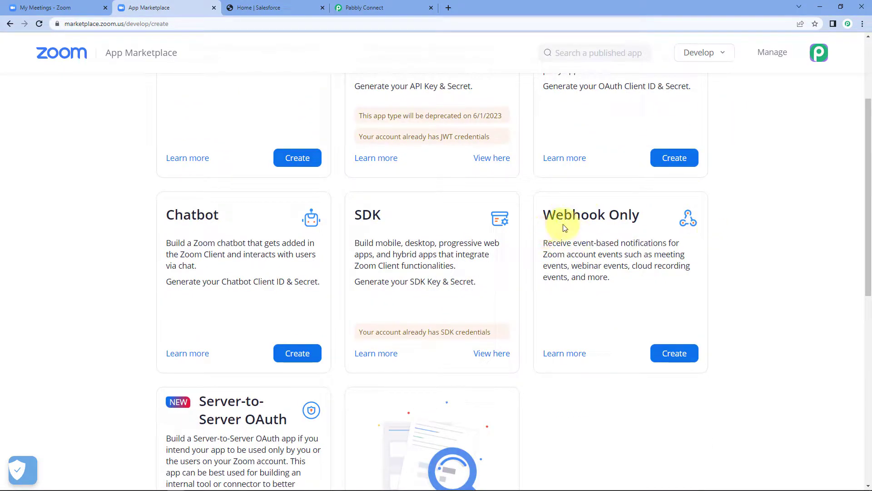
{"action": "left_click", "coordinate": [677, 354]}
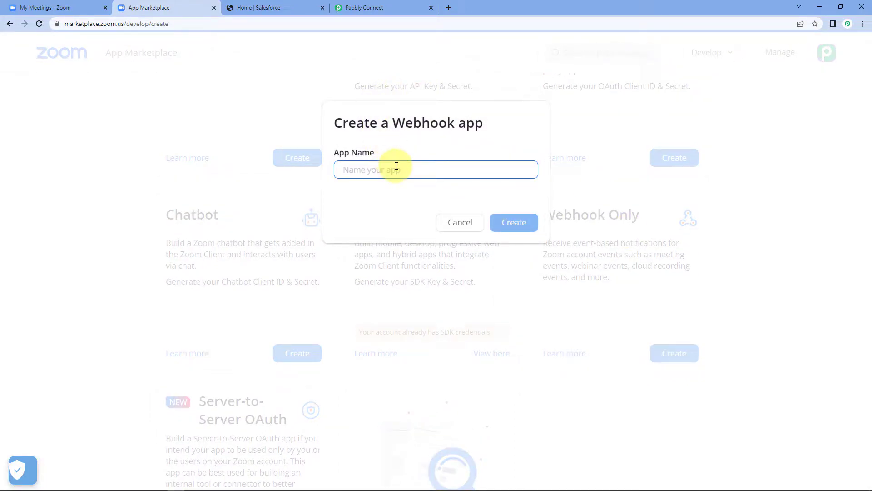
{"action": "type", "text": "Pabbly Connect"}
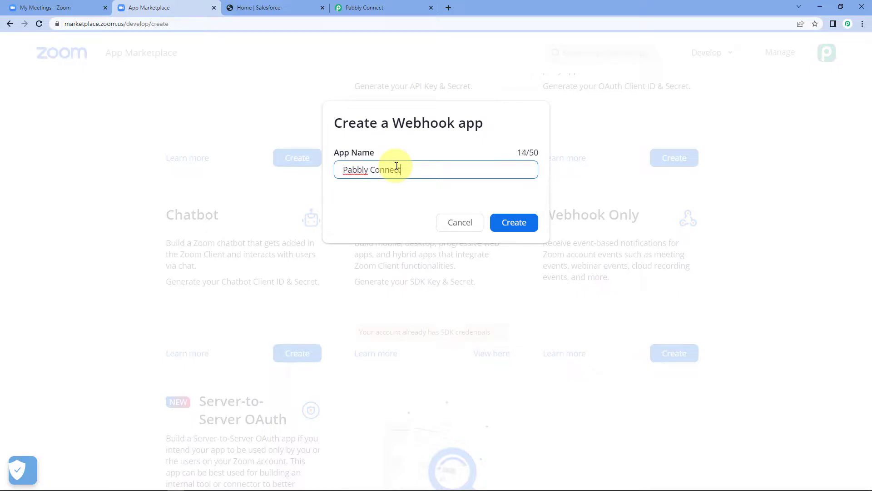
{"action": "left_click", "coordinate": [521, 222]}
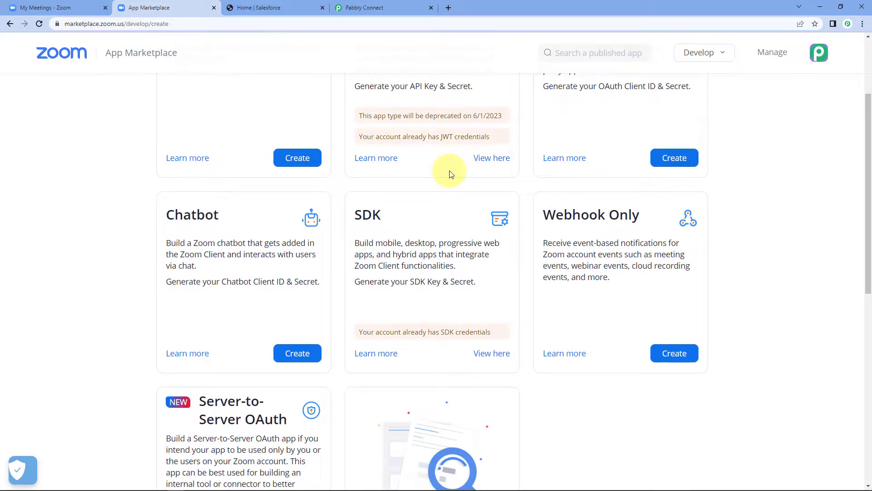
Enter company name Pabbly and the developer's contact name and e-mail, then continue to Features.
{"action": "left_click", "coordinate": [368, 283]}
{"action": "type", "text": "Pabbly"}
{"action": "scroll", "coordinate": [361, 335], "scroll_direction": "down", "scroll_amount": 3}
{"action": "left_click", "coordinate": [356, 252]}
{"action": "type", "text": "Aakash"}
{"action": "key", "text": "Tab"}
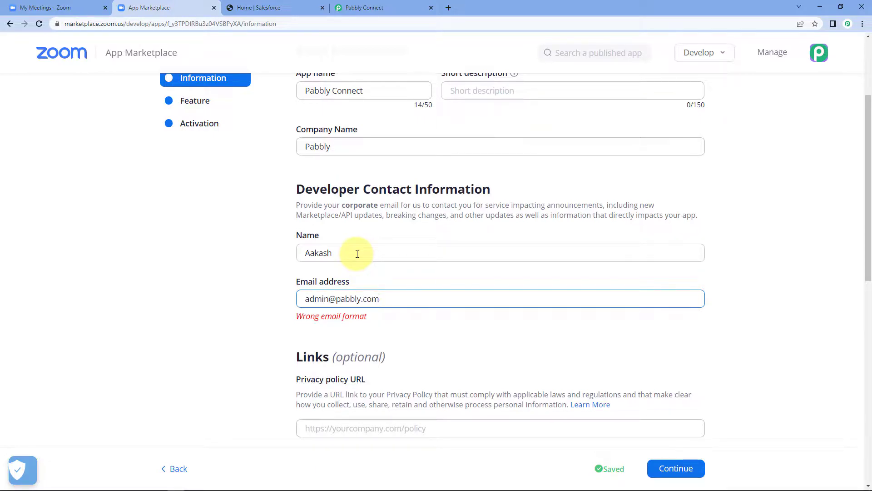
{"action": "scroll", "coordinate": [362, 271], "scroll_direction": "down", "scroll_amount": 2}
{"action": "left_click", "coordinate": [679, 470]}
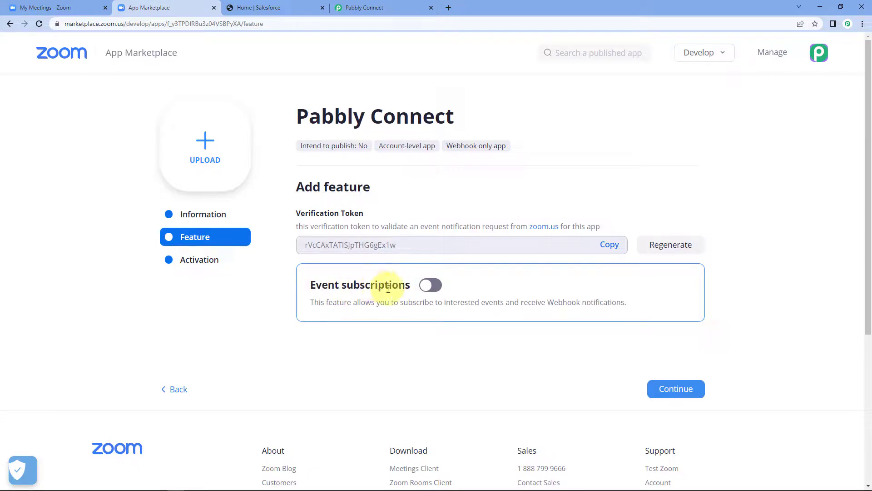
Turn on event subscriptions and add a subscription named 'Salesforce'.
{"action": "left_click", "coordinate": [428, 286]}
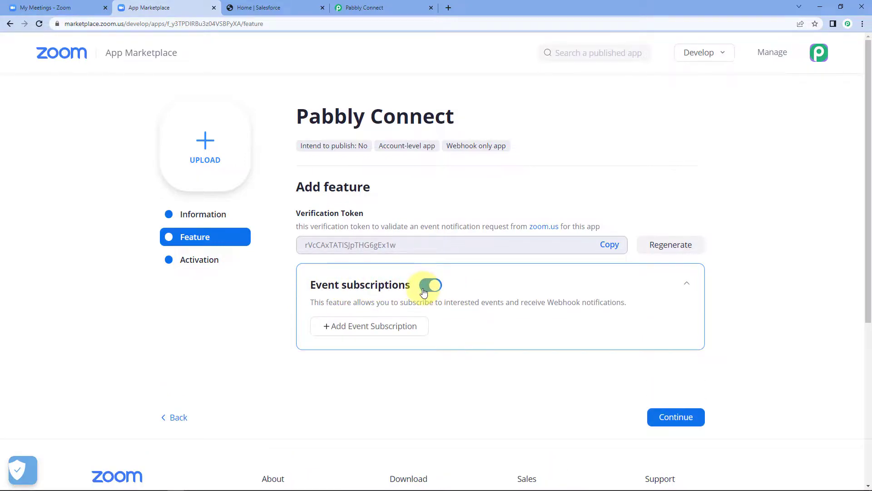
{"action": "left_click", "coordinate": [369, 328]}
{"action": "scroll", "coordinate": [273, 330], "scroll_direction": "down", "scroll_amount": 3}
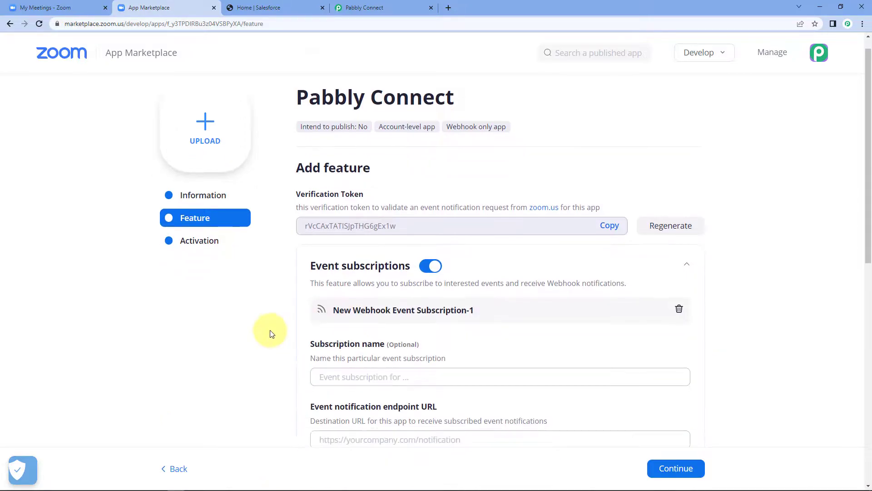
{"action": "left_click", "coordinate": [360, 263]}
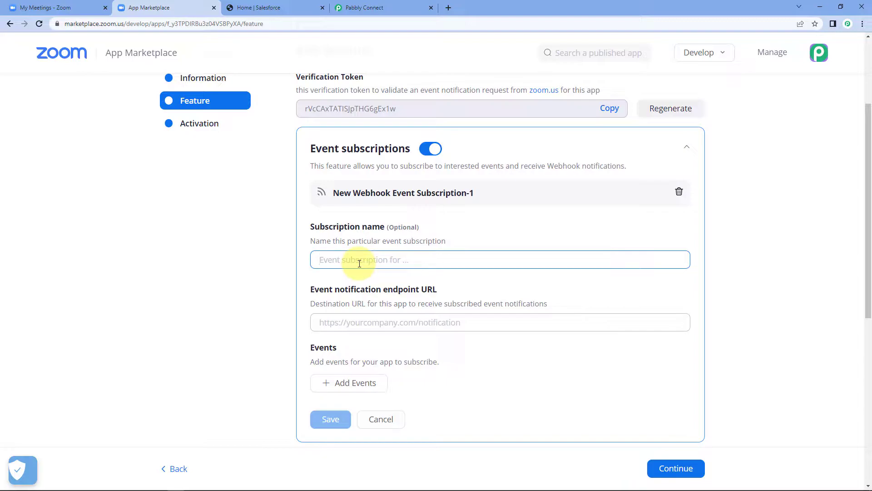
{"action": "type", "text": "Sales"}
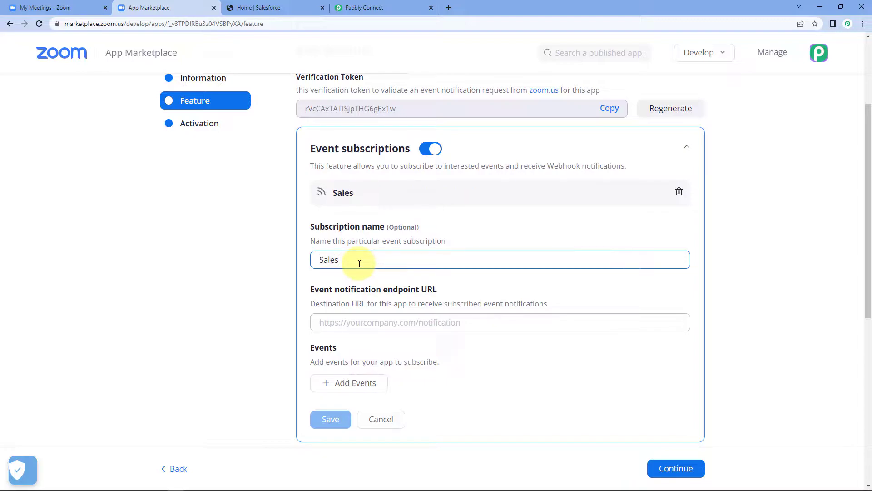
{"action": "type", "text": "force"}
{"action": "left_click", "coordinate": [358, 284]}
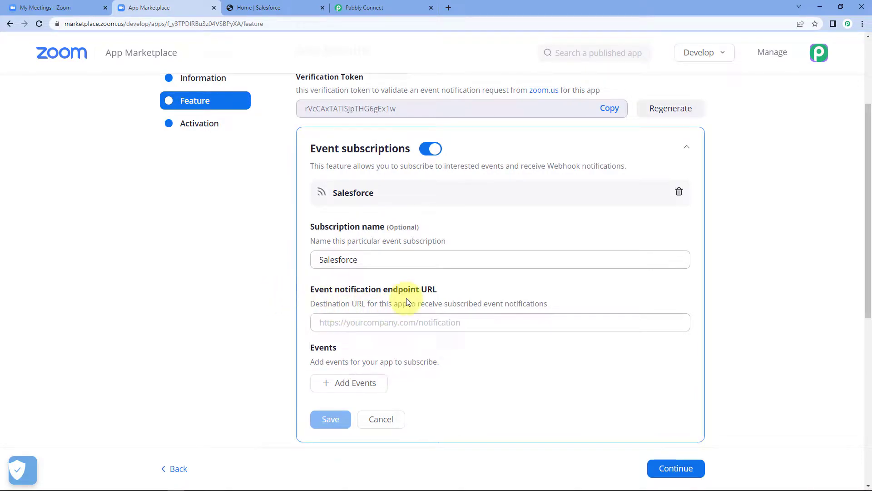
Paste the Pabbly webhook URL as the subscription's endpoint URL.
{"action": "right_click", "coordinate": [405, 320]}
{"action": "left_click", "coordinate": [426, 389]}
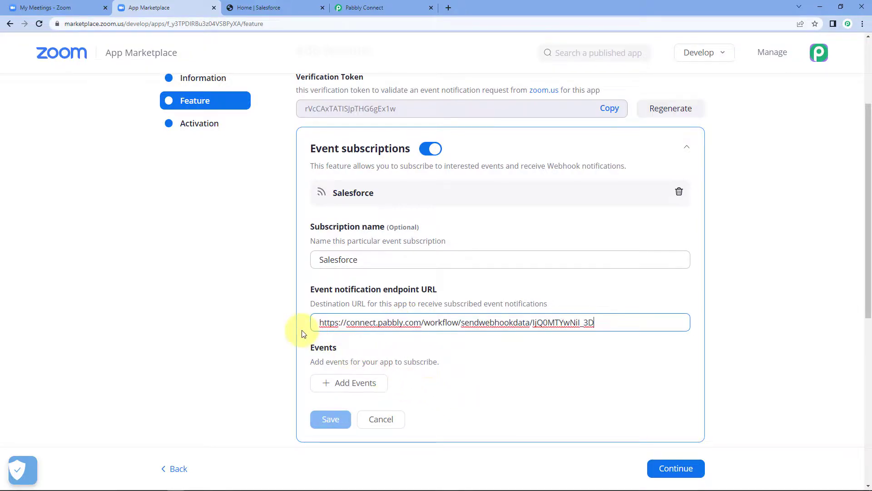
{"action": "left_click", "coordinate": [320, 335]}
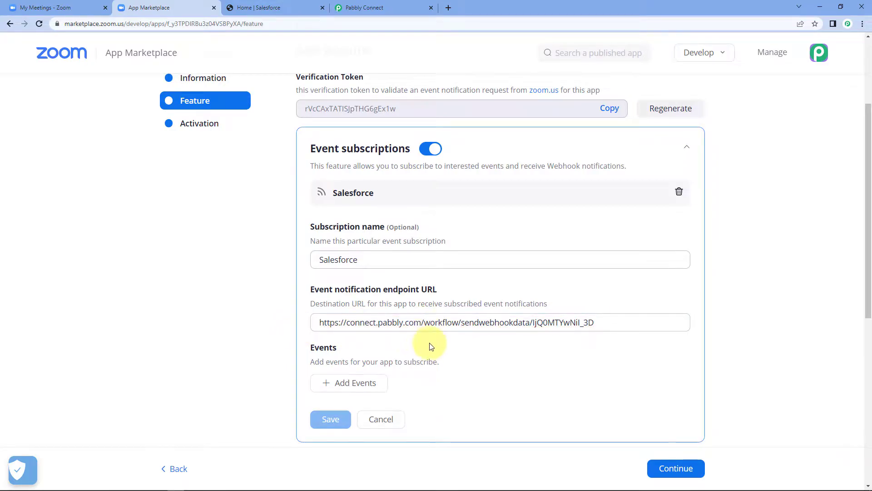
{"action": "scroll", "coordinate": [454, 350], "scroll_direction": "down", "scroll_amount": 2}
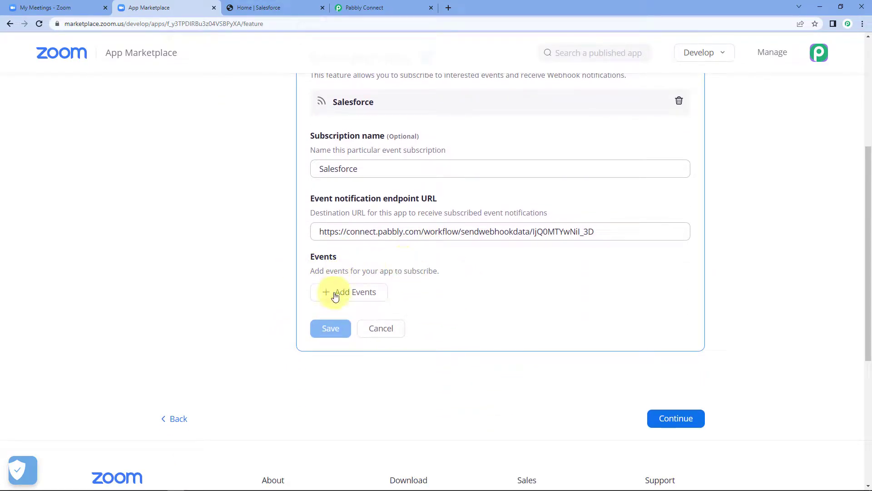
Add the Meeting Registration has been created and Webinar Registration has been created events.
{"action": "left_click", "coordinate": [338, 293]}
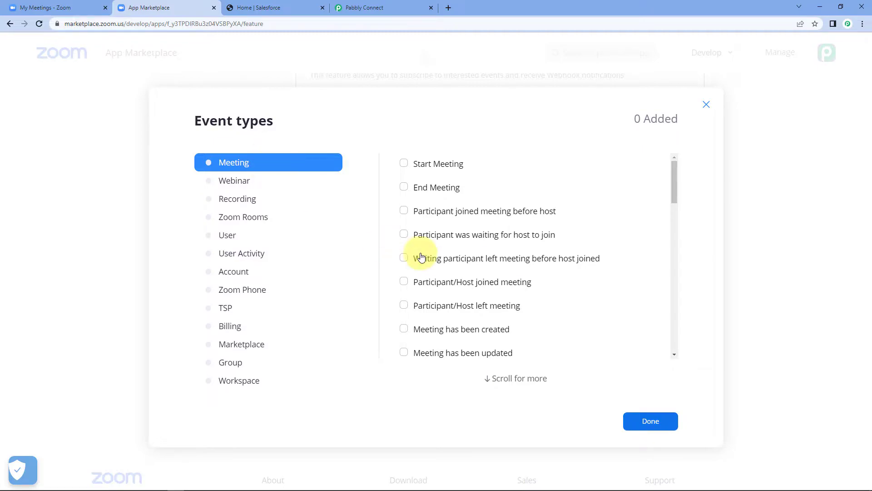
{"action": "scroll", "coordinate": [489, 219], "scroll_direction": "down", "scroll_amount": 3}
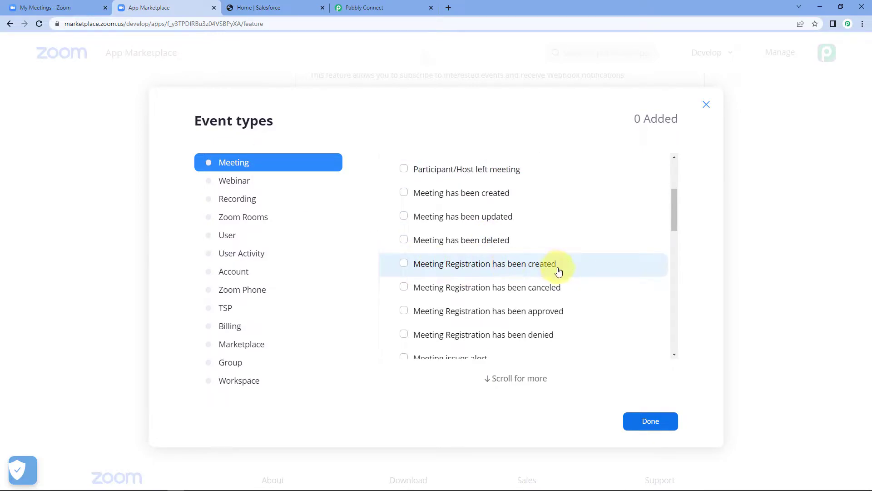
{"action": "left_click", "coordinate": [405, 265]}
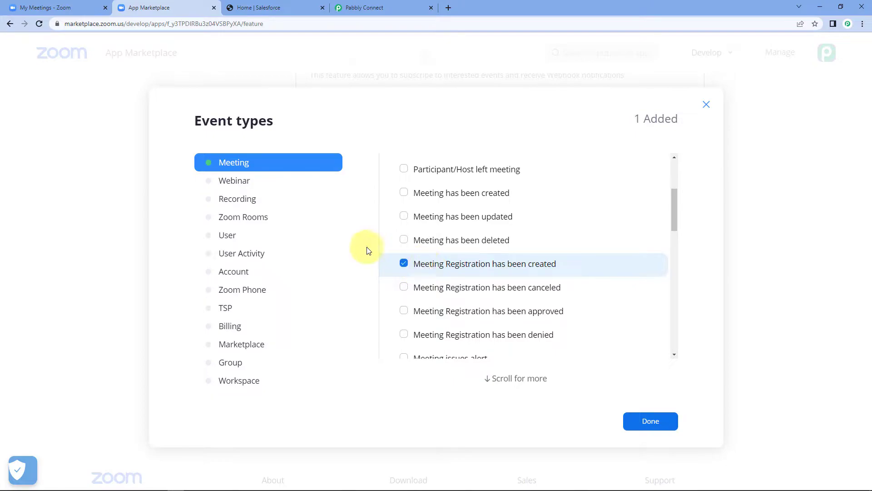
{"action": "left_click", "coordinate": [241, 182]}
{"action": "scroll", "coordinate": [468, 236], "scroll_direction": "down", "scroll_amount": 1}
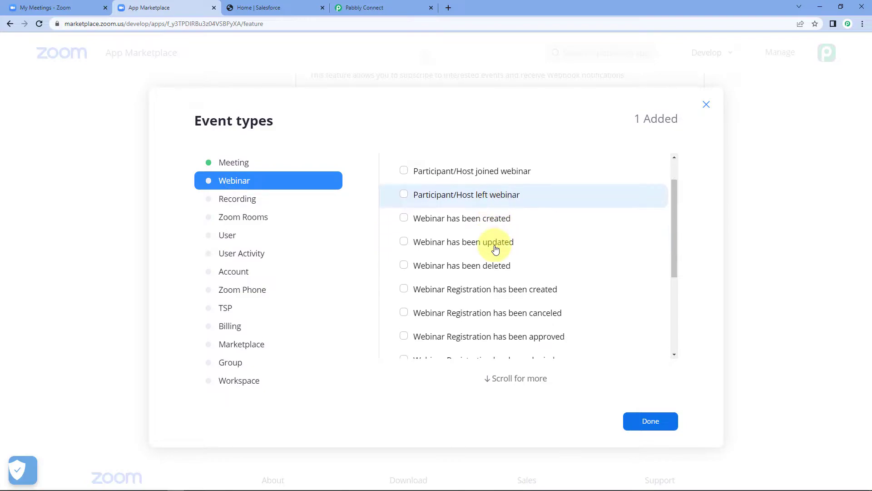
{"action": "scroll", "coordinate": [495, 249], "scroll_direction": "down", "scroll_amount": 2}
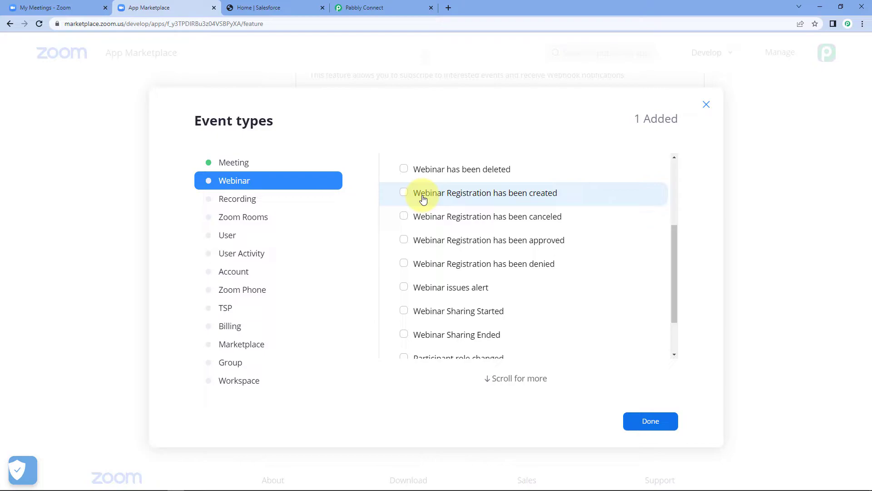
{"action": "left_click", "coordinate": [404, 193]}
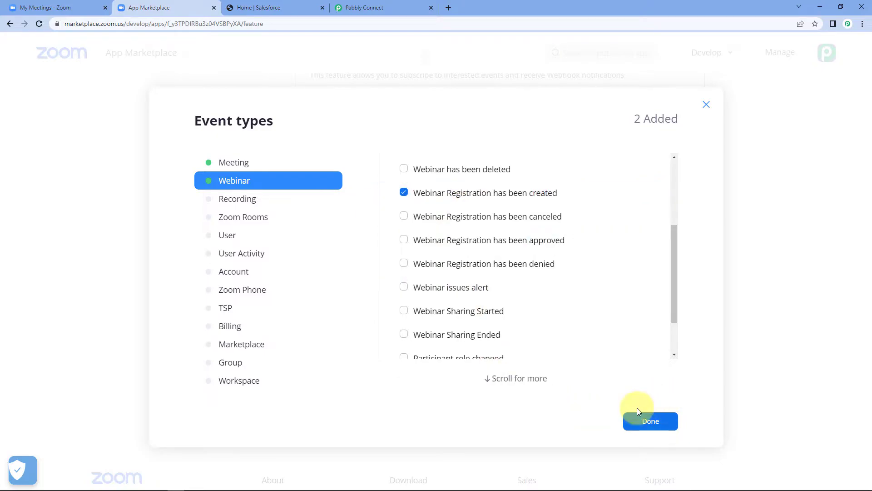
{"action": "left_click", "coordinate": [651, 421]}
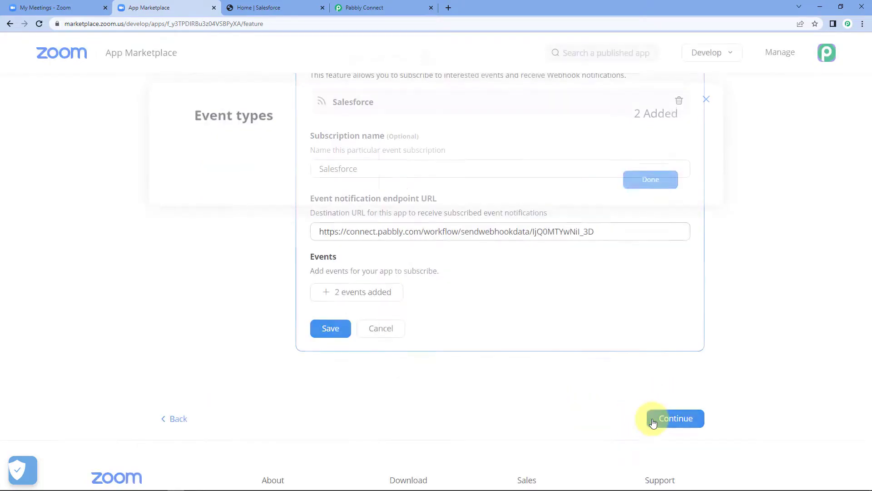
Save the Salesforce subscription and continue to the app's Activation page.
{"action": "left_click", "coordinate": [332, 334]}
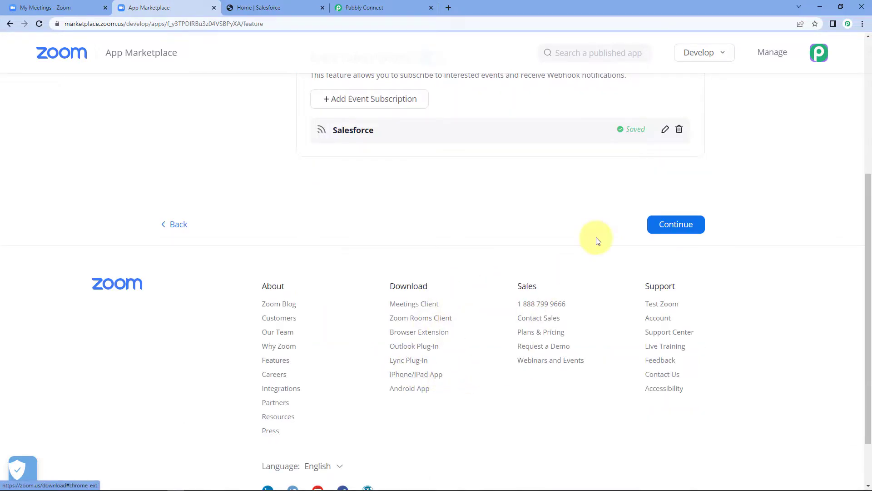
{"action": "scroll", "coordinate": [533, 260], "scroll_direction": "up", "scroll_amount": 5}
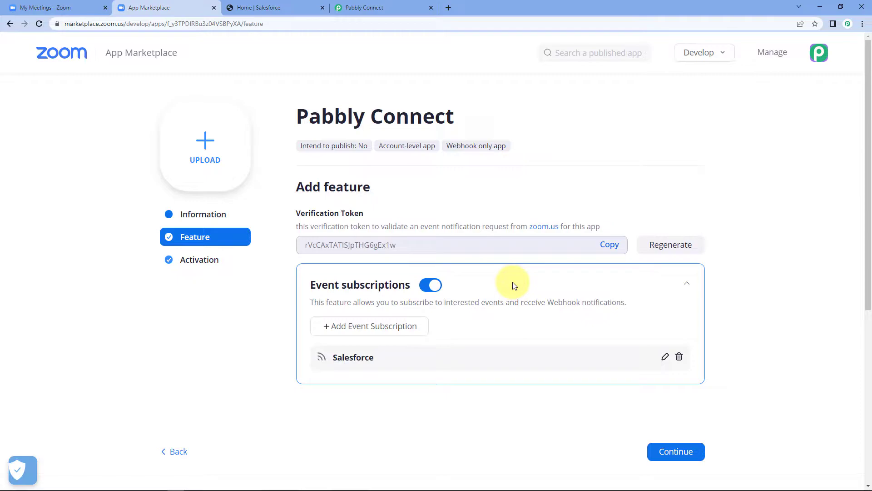
{"action": "scroll", "coordinate": [705, 466], "scroll_direction": "down", "scroll_amount": 2}
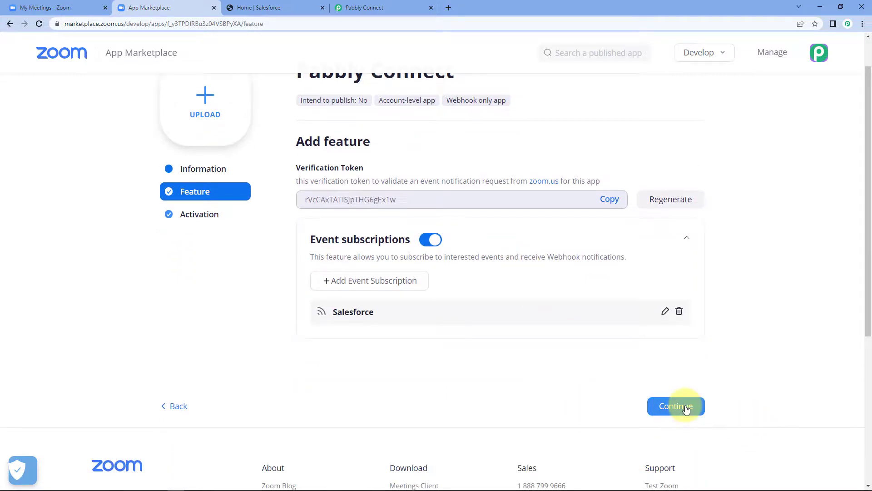
{"action": "left_click", "coordinate": [688, 353]}
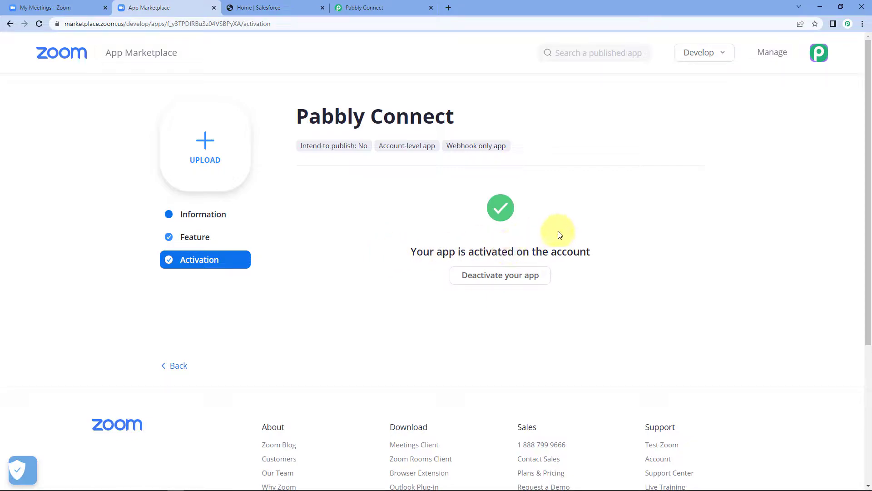
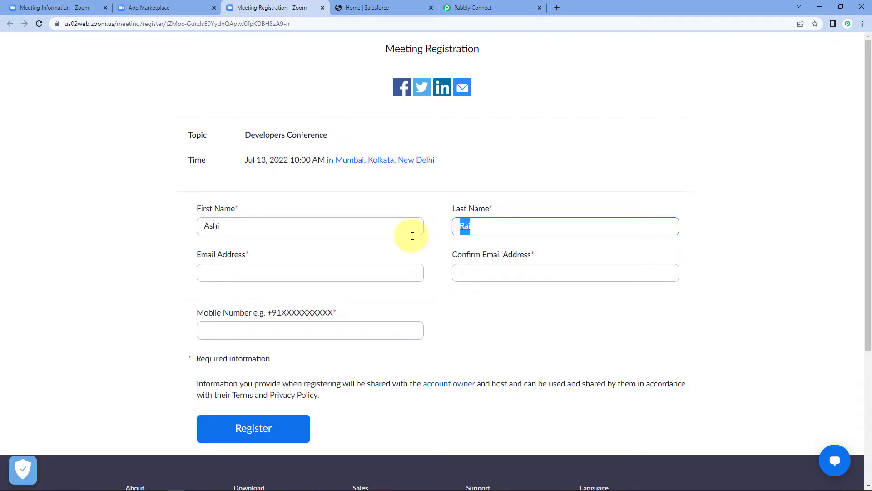
Enter the registrant's email address in both email fields, fixing the missing letter.
{"action": "left_click", "coordinate": [468, 227]}
{"action": "left_click", "coordinate": [220, 269]}
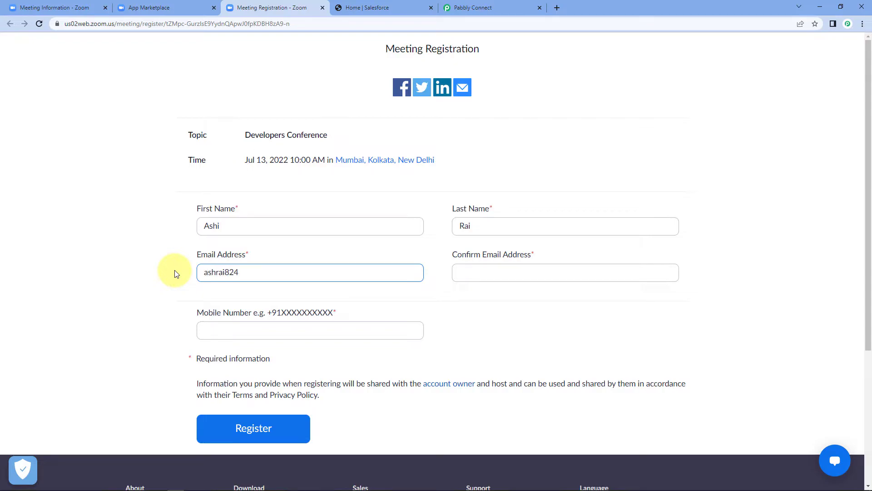
{"action": "key", "text": "Tab"}
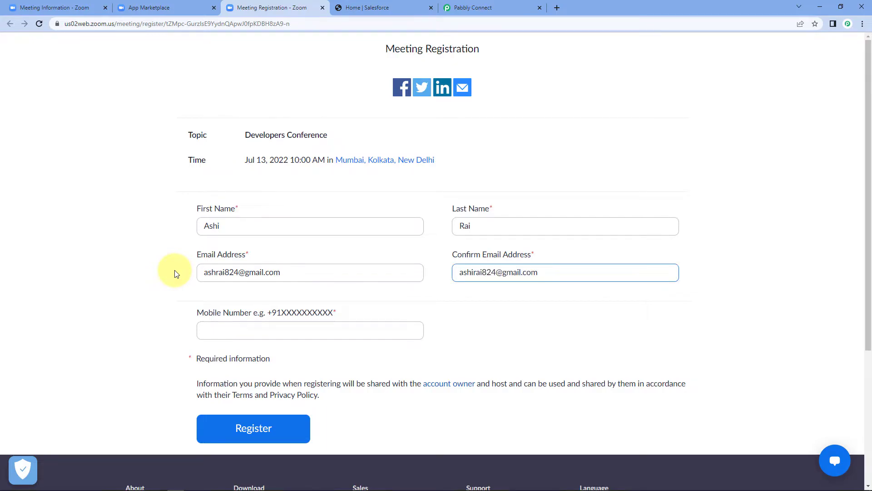
{"action": "left_click", "coordinate": [176, 273]}
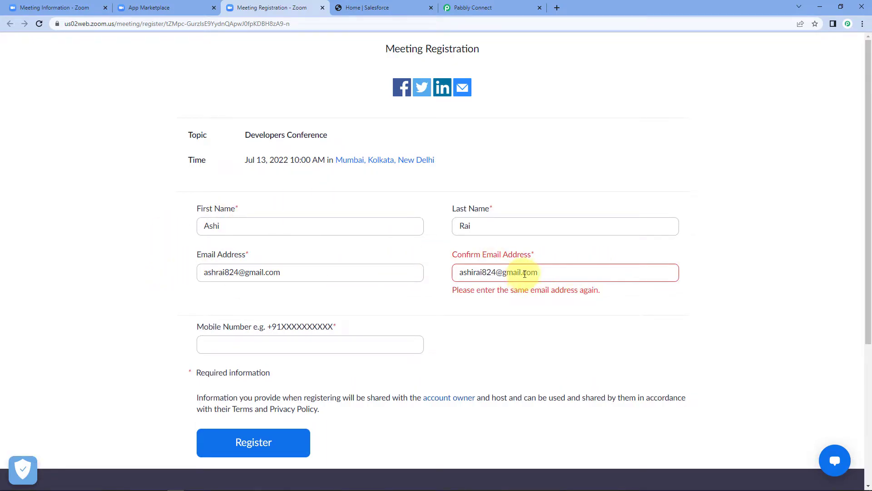
{"action": "left_click", "coordinate": [202, 268]}
{"action": "type", "text": "i"}
{"action": "left_click", "coordinate": [181, 292]}
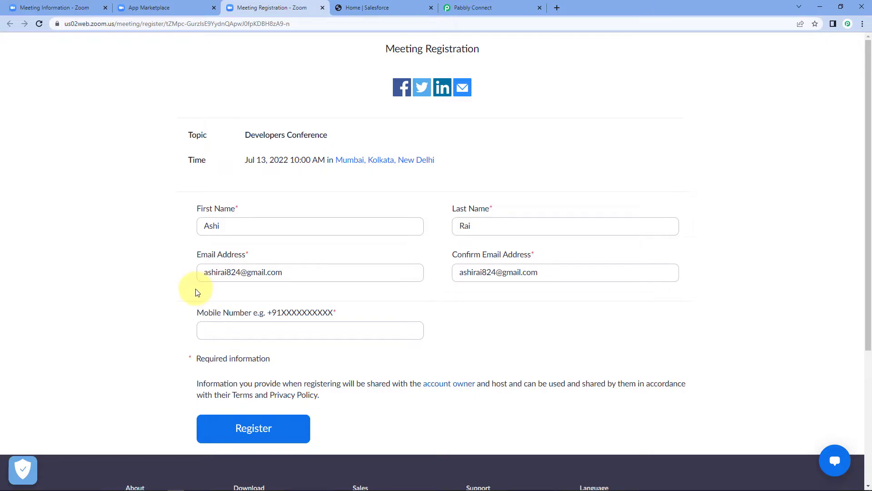
Enter the registrant's mobile number and submit the Developers Conference registration.
{"action": "scroll", "coordinate": [216, 188], "scroll_direction": "down", "scroll_amount": 3}
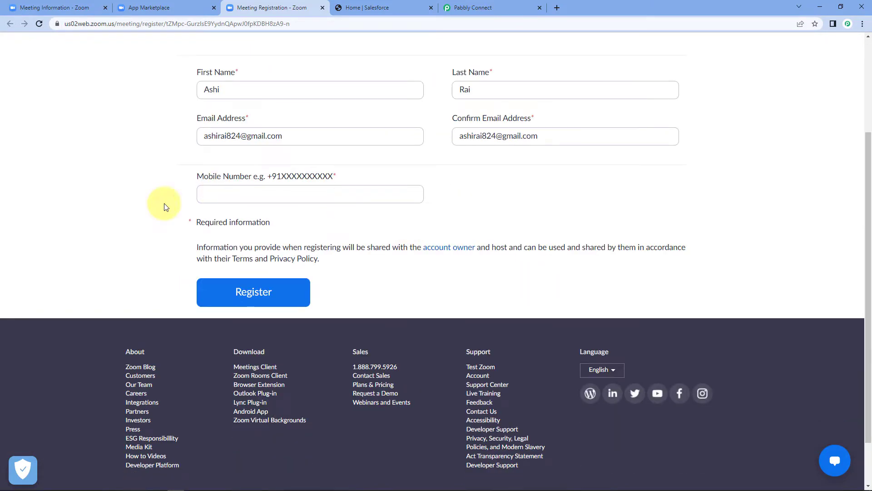
{"action": "scroll", "coordinate": [282, 250], "scroll_direction": "up", "scroll_amount": 1}
{"action": "left_click", "coordinate": [259, 240]}
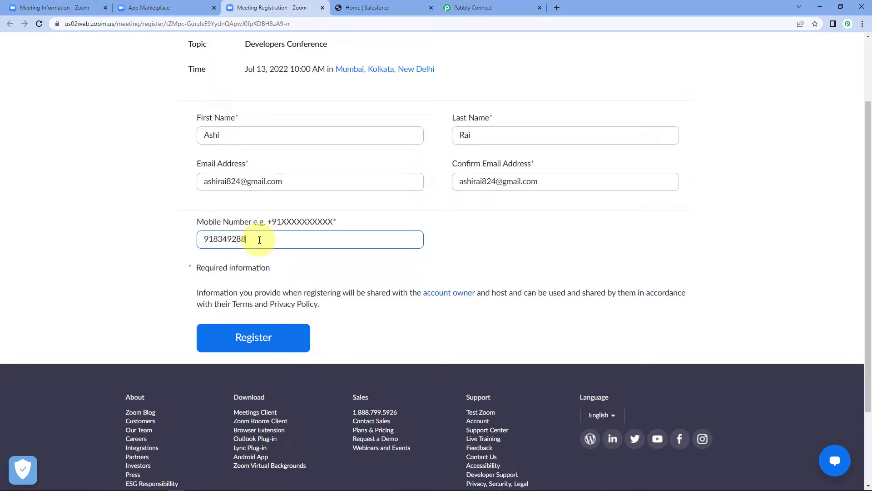
{"action": "scroll", "coordinate": [142, 152], "scroll_direction": "up", "scroll_amount": 1}
{"action": "left_click", "coordinate": [148, 241]}
{"action": "left_click", "coordinate": [273, 386]}
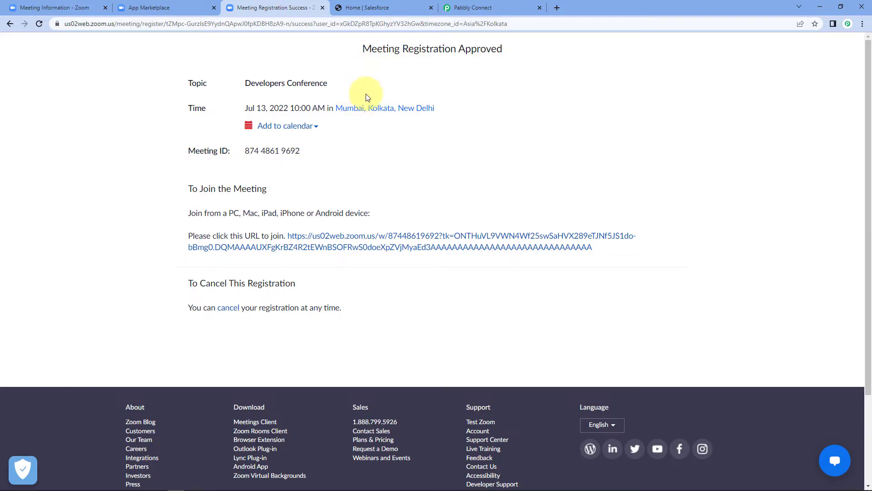
In Pabbly Connect, check the webhook response's captured Developers Conference meeting topic.
{"action": "left_click", "coordinate": [475, 7]}
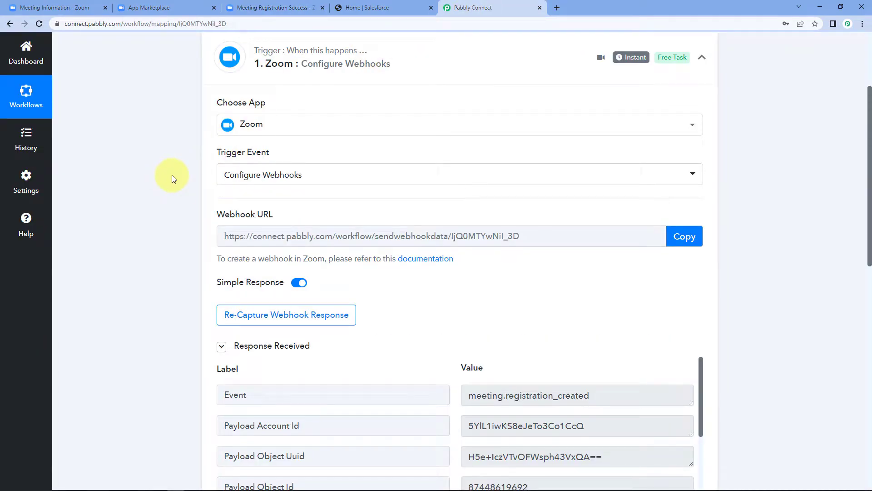
{"action": "scroll", "coordinate": [172, 180], "scroll_direction": "down", "scroll_amount": 2}
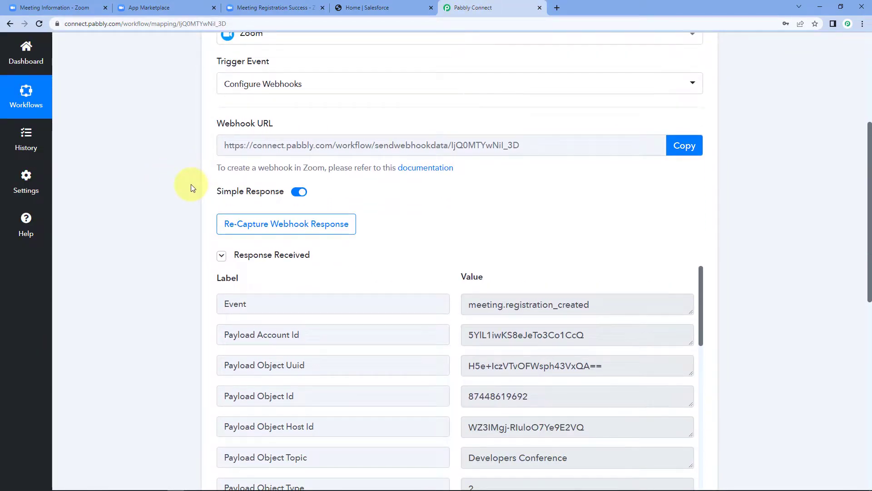
{"action": "scroll", "coordinate": [191, 184], "scroll_direction": "down", "scroll_amount": 2}
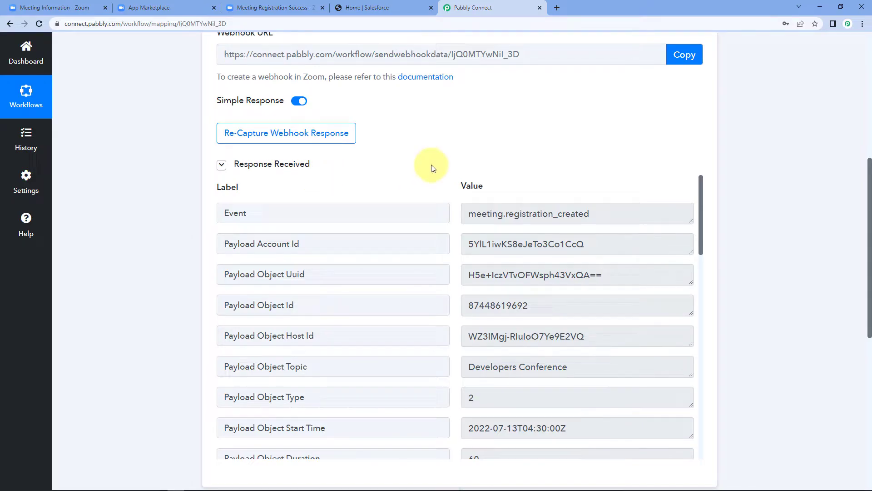
{"action": "scroll", "coordinate": [436, 142], "scroll_direction": "down", "scroll_amount": 2}
{"action": "scroll", "coordinate": [444, 143], "scroll_direction": "down", "scroll_amount": 2}
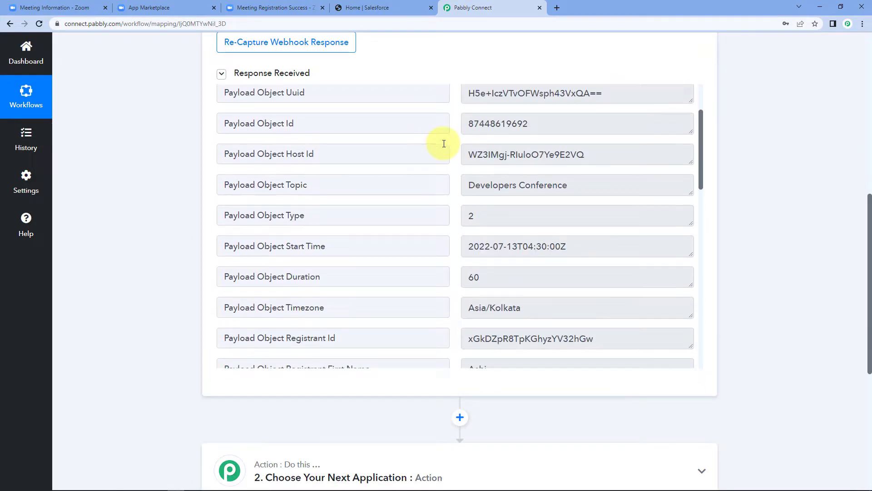
{"action": "left_click_drag", "start_coordinate": [467, 187], "coordinate": [467, 187]}
{"action": "left_click", "coordinate": [614, 187]}
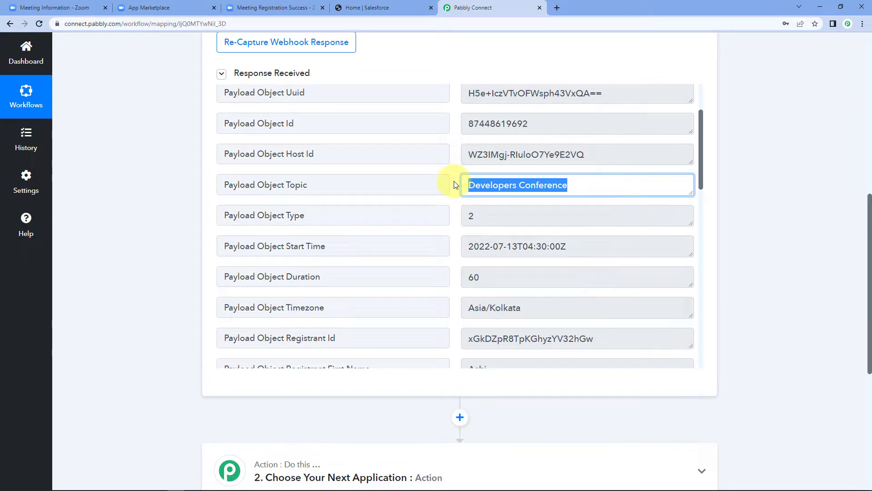
{"action": "left_click", "coordinate": [453, 183]}
{"action": "scroll", "coordinate": [455, 157], "scroll_direction": "down", "scroll_amount": 5}
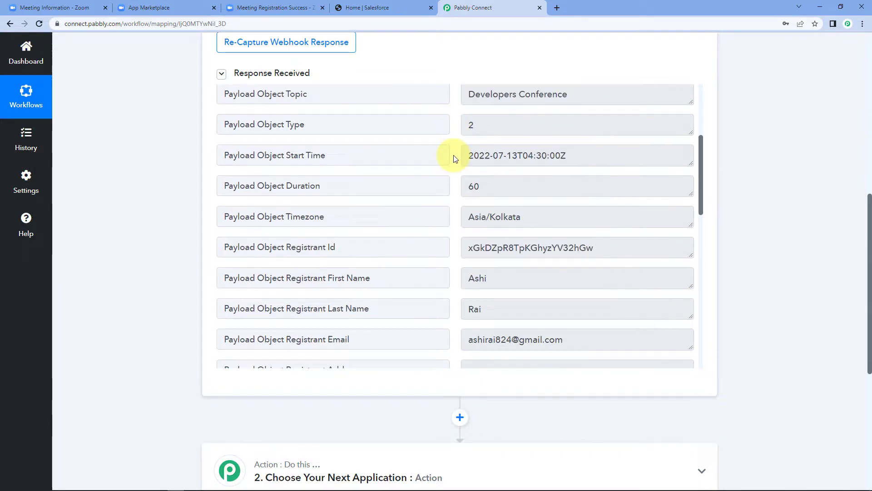
Verify the captured first name, last name, email and mobile number, then return to Zoom.
{"action": "left_click_drag", "start_coordinate": [499, 144], "coordinate": [468, 143]}
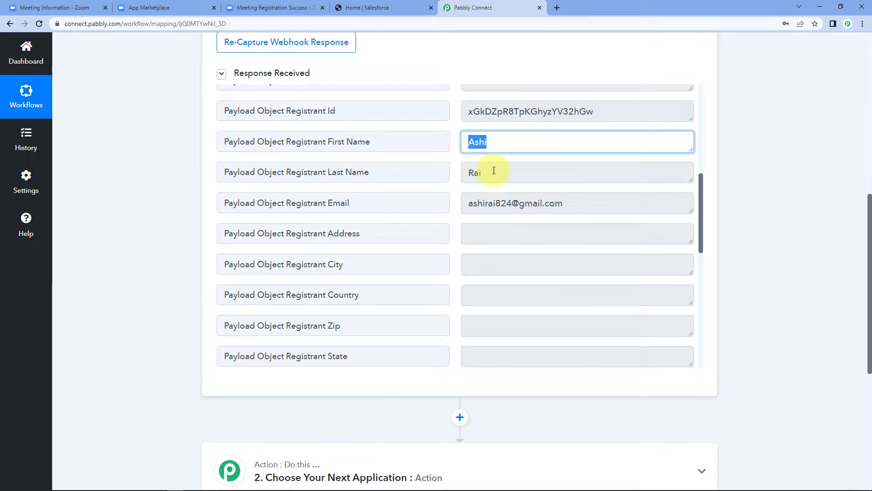
{"action": "left_click", "coordinate": [481, 171]}
{"action": "left_click_drag", "start_coordinate": [481, 171], "coordinate": [454, 177]}
{"action": "left_click", "coordinate": [454, 179]}
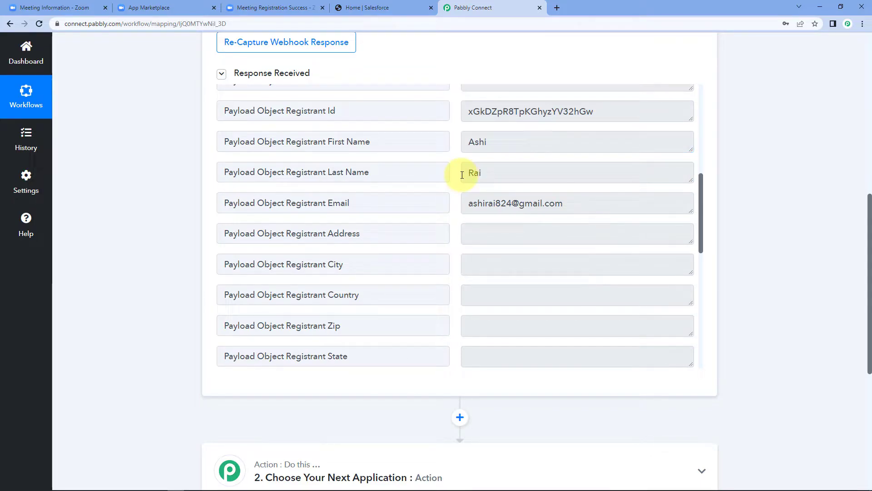
{"action": "left_click", "coordinate": [579, 201]}
{"action": "left_click_drag", "start_coordinate": [578, 201], "coordinate": [467, 201]}
{"action": "left_click", "coordinate": [458, 200]}
{"action": "scroll", "coordinate": [459, 200], "scroll_direction": "down", "scroll_amount": 4}
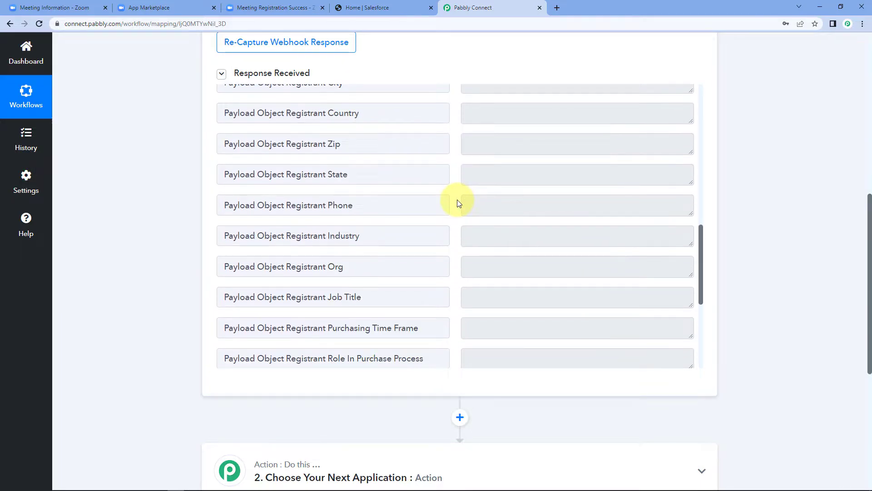
{"action": "scroll", "coordinate": [458, 203], "scroll_direction": "down", "scroll_amount": 4}
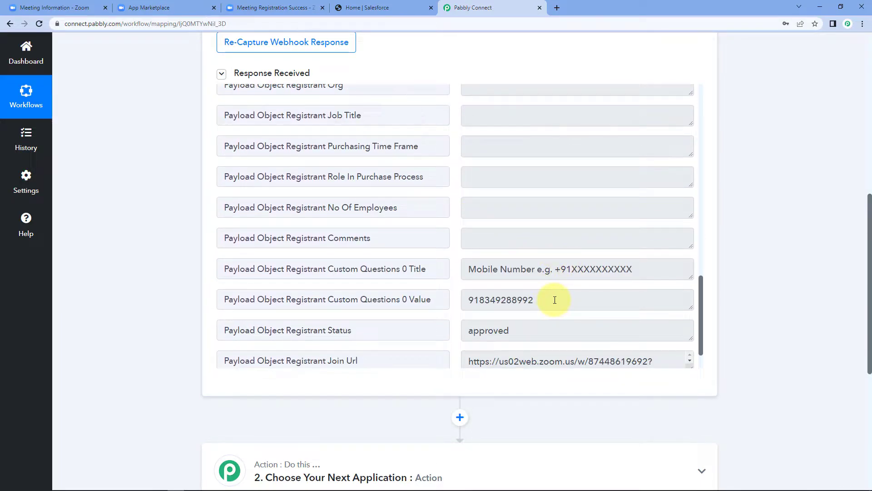
{"action": "left_click_drag", "start_coordinate": [555, 300], "coordinate": [440, 303]}
{"action": "left_click", "coordinate": [454, 206]}
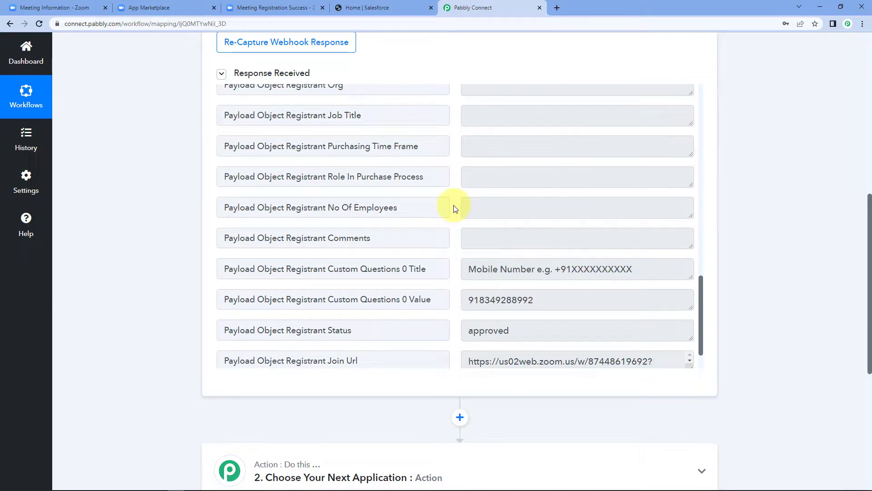
{"action": "left_click", "coordinate": [75, 7]}
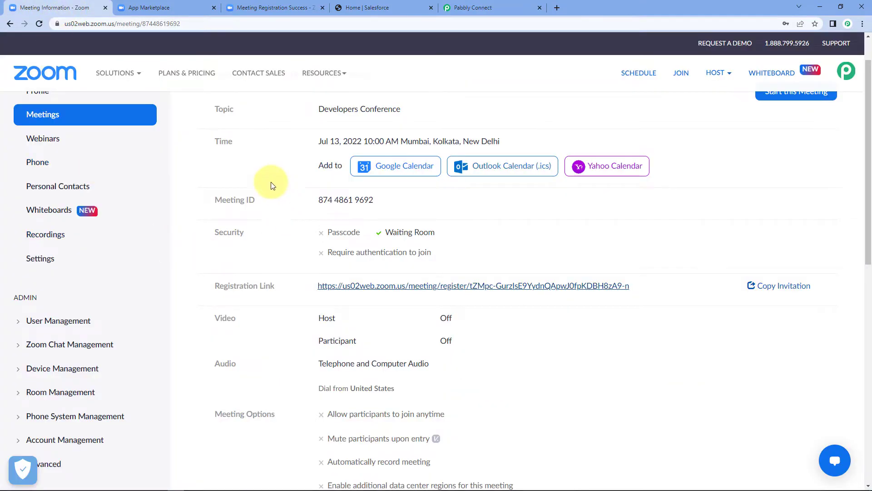
View the Developers Conference registrants list to confirm the new registrant, then return to Pabbly Connect.
{"action": "scroll", "coordinate": [291, 159], "scroll_direction": "down", "scroll_amount": 9}
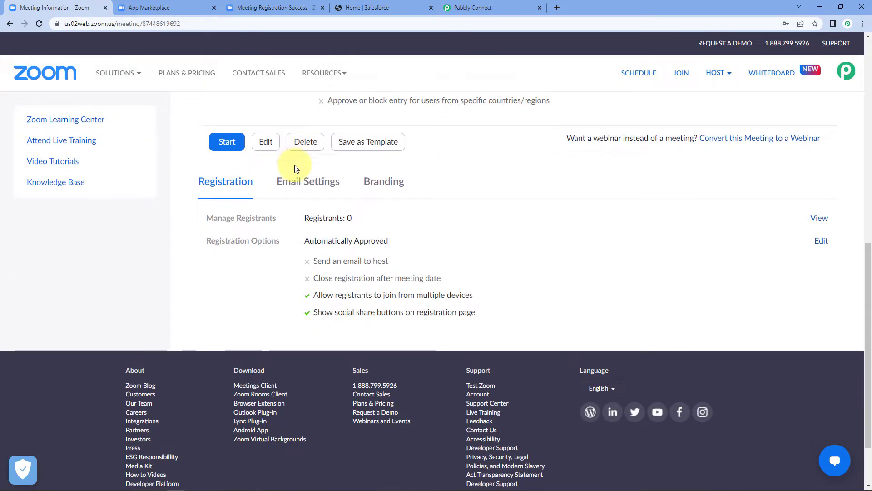
{"action": "left_click", "coordinate": [821, 219]}
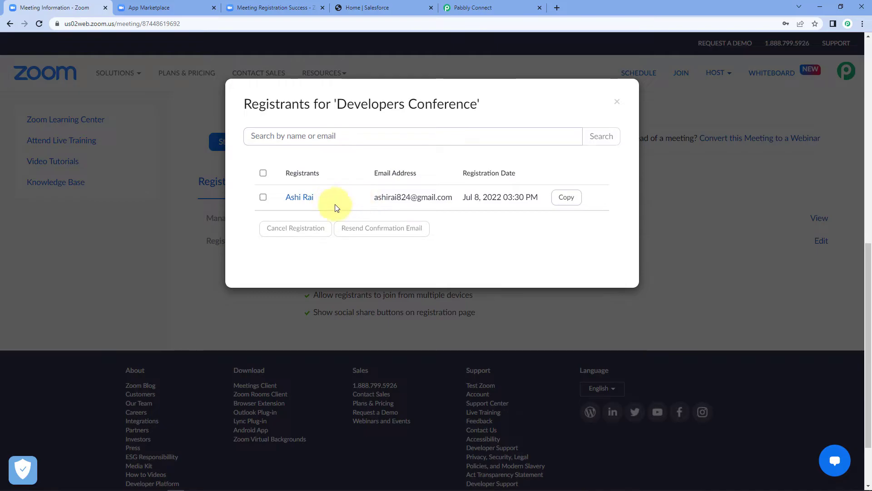
{"action": "left_click", "coordinate": [618, 107]}
{"action": "left_click", "coordinate": [495, 7]}
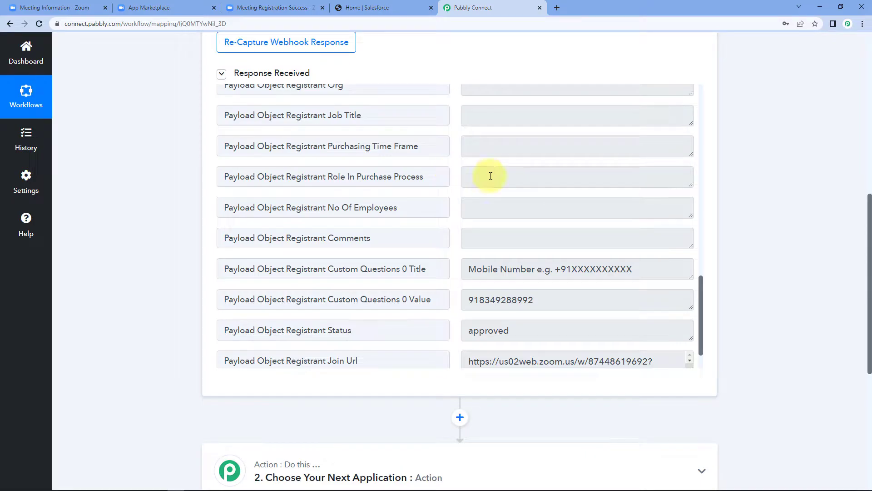
{"action": "scroll", "coordinate": [753, 189], "scroll_direction": "down", "scroll_amount": 6}
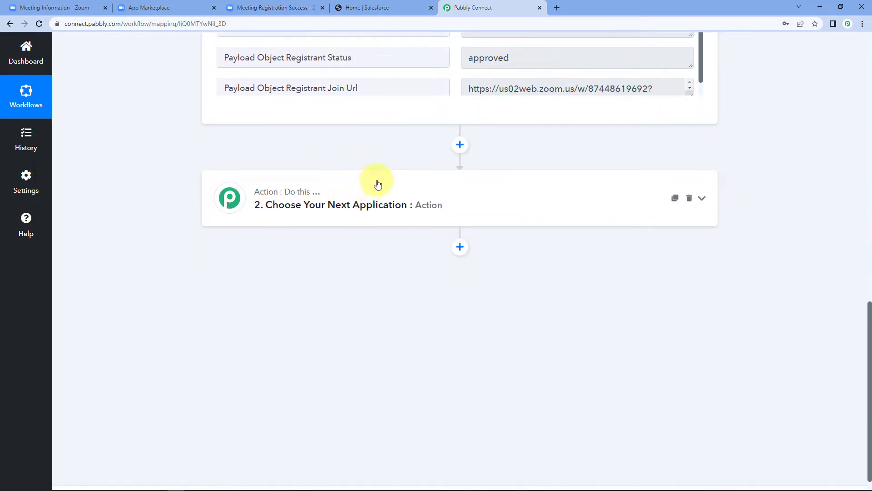
Choose Salesforce as the app for the workflow's second action step.
{"action": "left_click", "coordinate": [371, 190]}
{"action": "scroll", "coordinate": [170, 195], "scroll_direction": "down", "scroll_amount": 1}
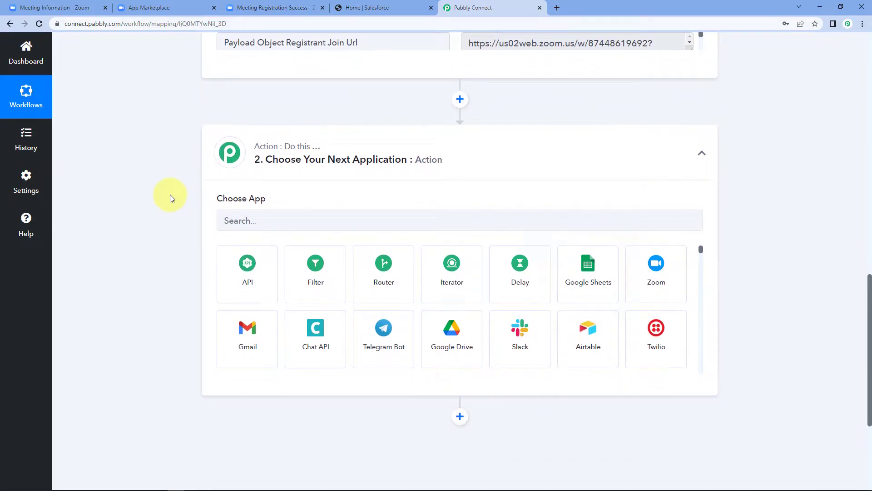
{"action": "left_click", "coordinate": [278, 132]}
{"action": "type", "text": "SAle"}
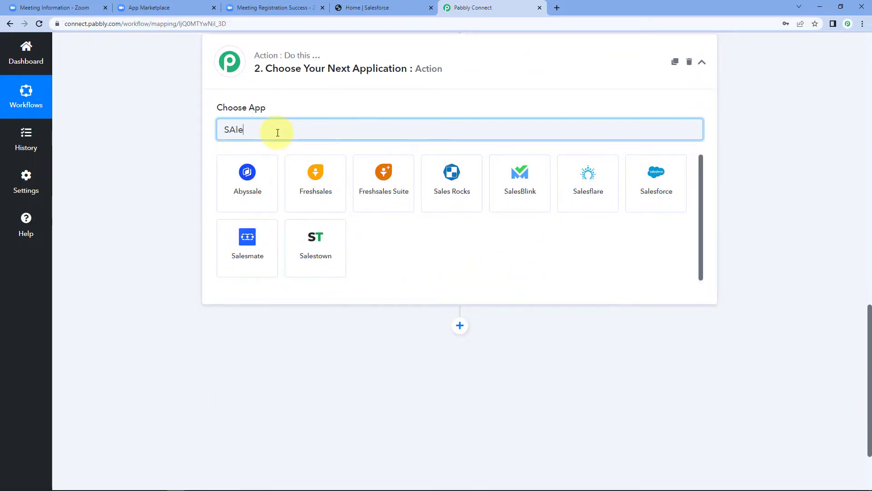
{"action": "type", "text": "sforce"}
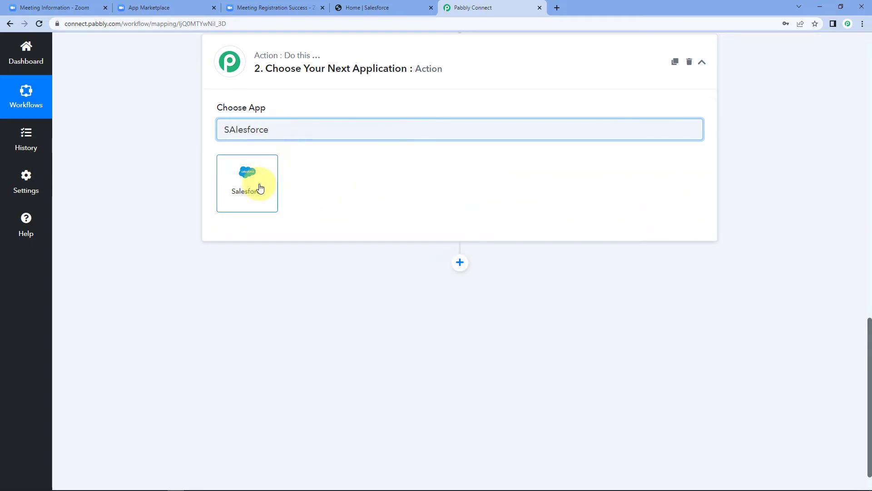
{"action": "left_click", "coordinate": [255, 188]}
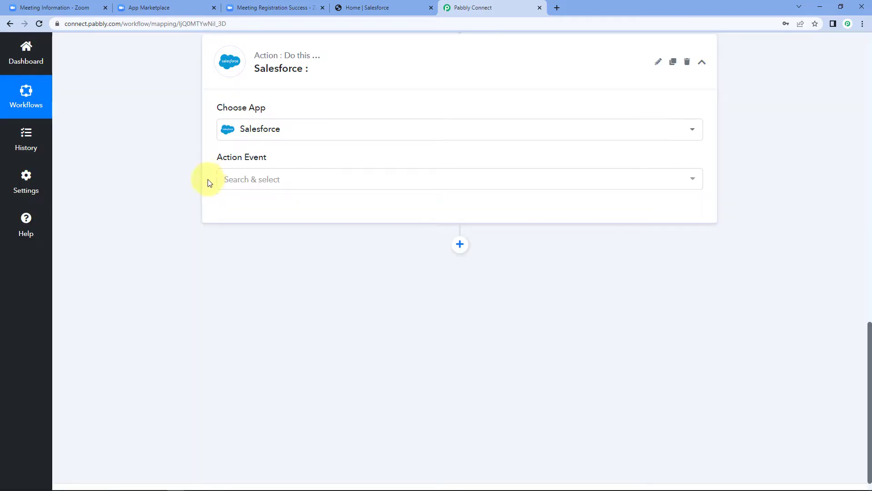
Set the Salesforce action event to Create Contact and bring up the account connection panel.
{"action": "left_click", "coordinate": [274, 182]}
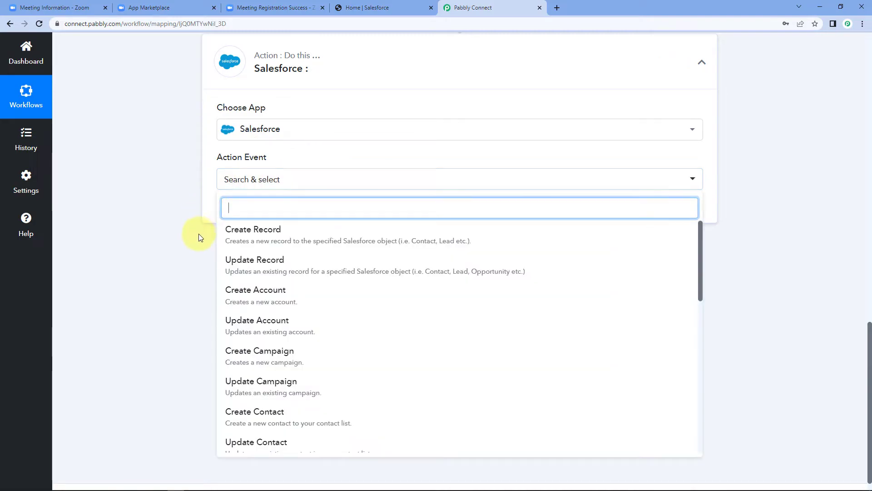
{"action": "scroll", "coordinate": [257, 300], "scroll_direction": "down", "scroll_amount": 1}
{"action": "scroll", "coordinate": [257, 300], "scroll_direction": "down", "scroll_amount": 1}
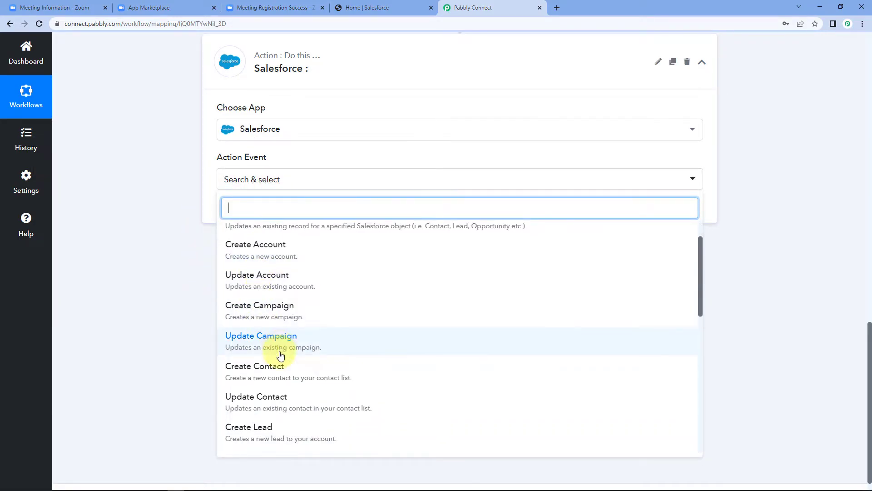
{"action": "left_click", "coordinate": [275, 374]}
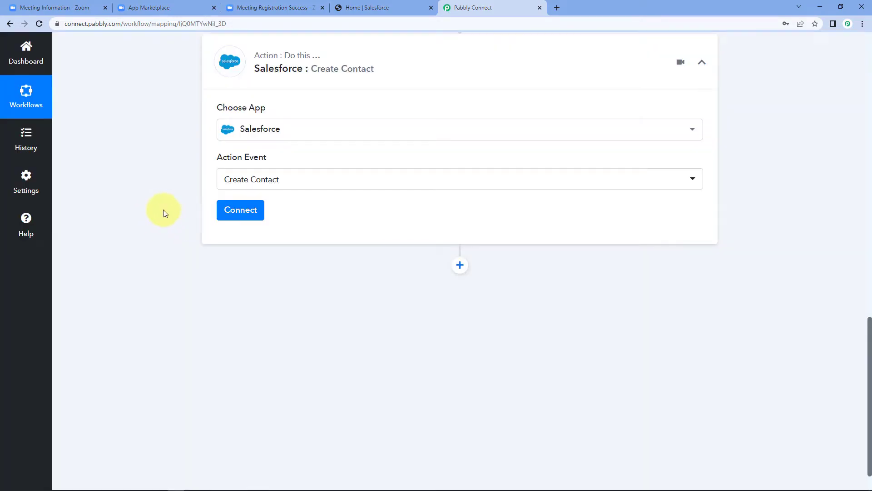
{"action": "left_click", "coordinate": [246, 213]}
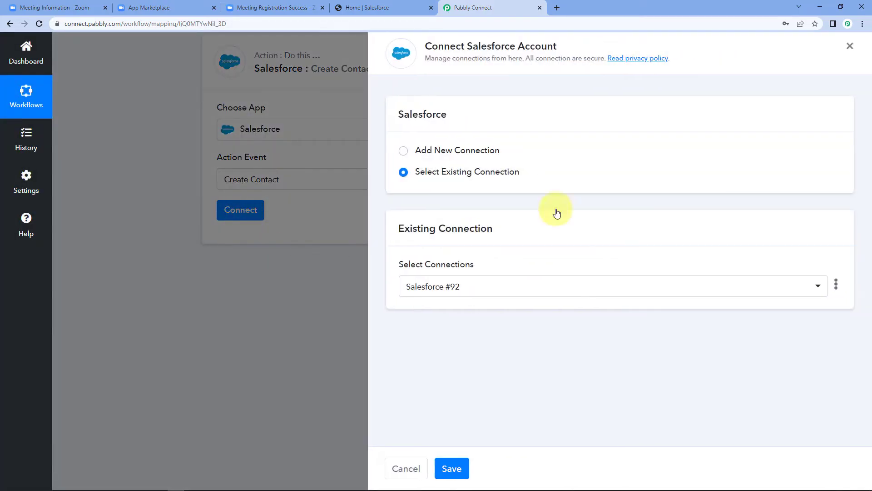
Add a new Salesforce connection and allow Pabbly Connect access in the authorization popup.
{"action": "left_click", "coordinate": [446, 154]}
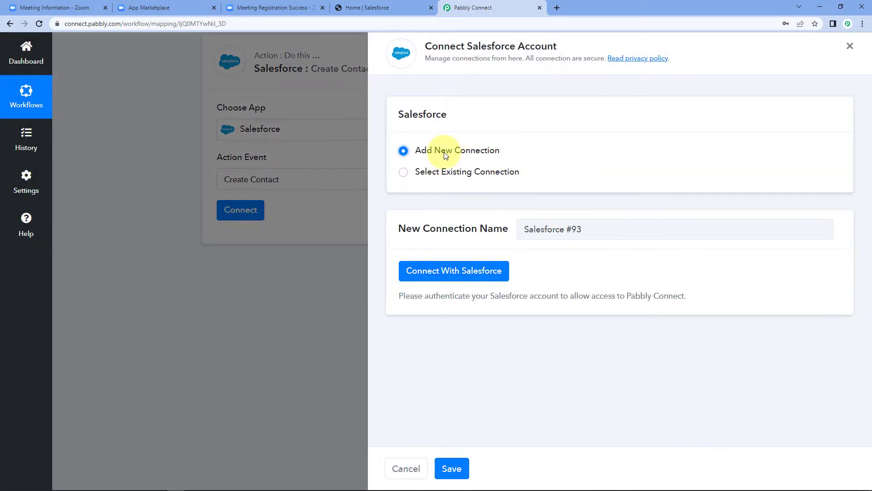
{"action": "left_click", "coordinate": [459, 279]}
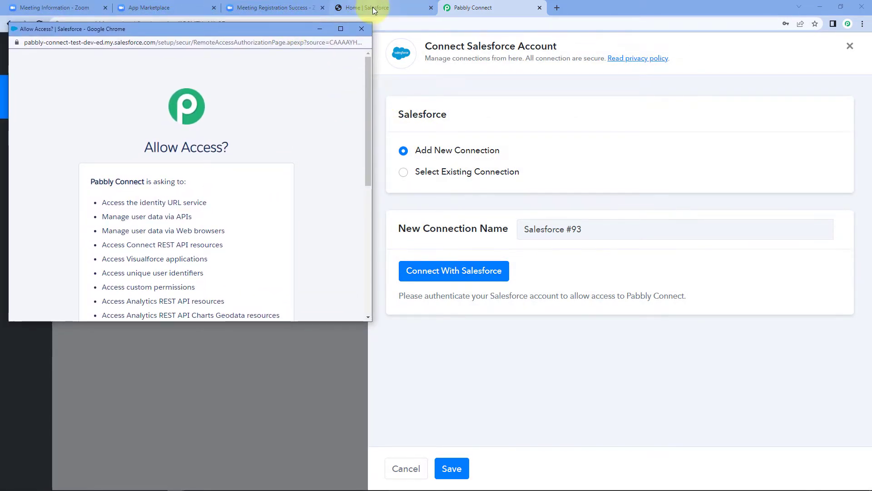
{"action": "left_click", "coordinate": [373, 7]}
{"action": "left_click", "coordinate": [473, 8]}
{"action": "key", "text": "alt+Tab"}
{"action": "scroll", "coordinate": [205, 177], "scroll_direction": "down", "scroll_amount": 7}
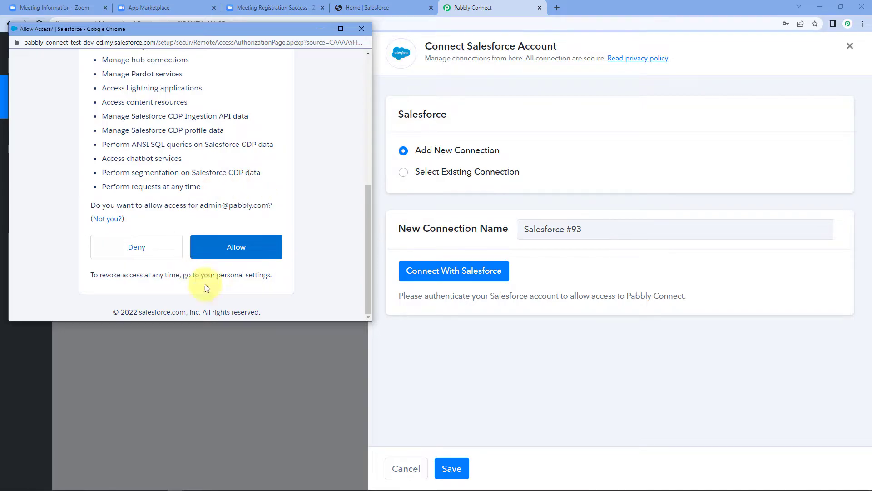
{"action": "left_click", "coordinate": [258, 248]}
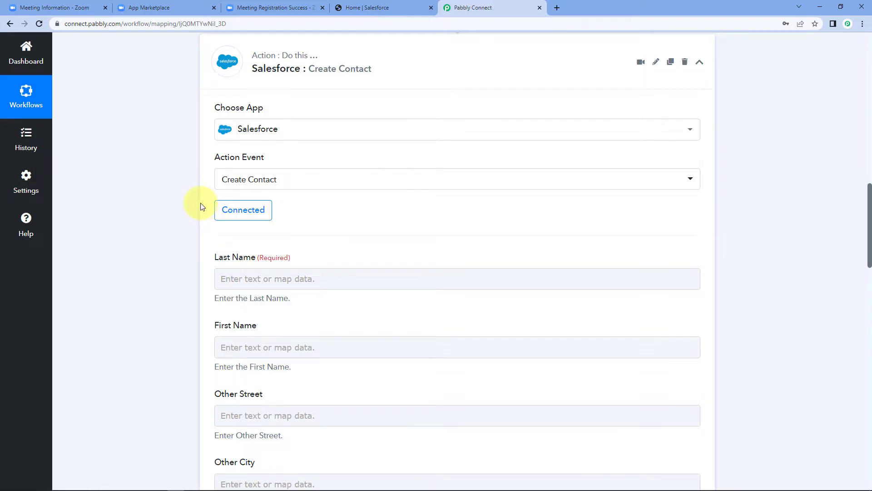
{"action": "scroll", "coordinate": [202, 207], "scroll_direction": "down", "scroll_amount": 3}
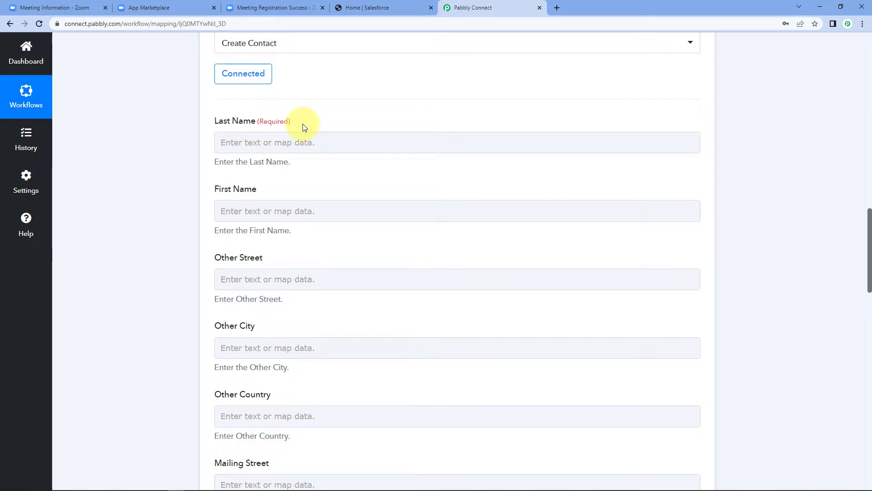
{"action": "scroll", "coordinate": [306, 150], "scroll_direction": "up", "scroll_amount": 6}
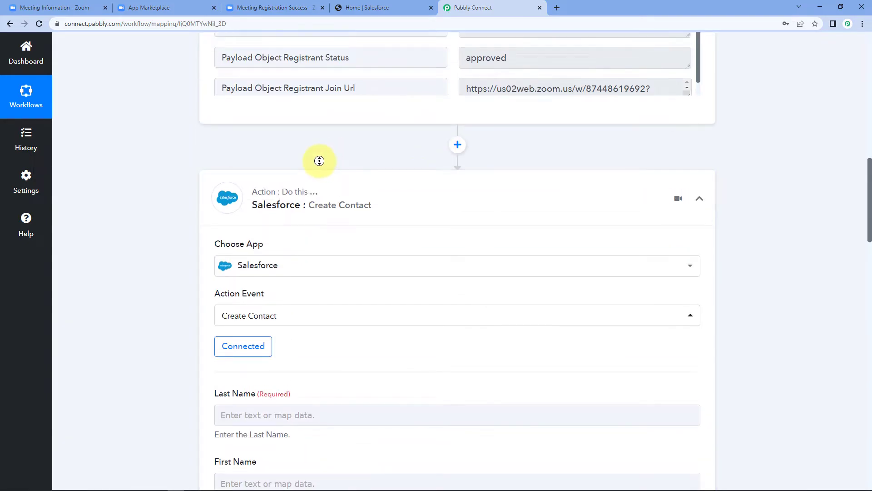
{"action": "scroll", "coordinate": [171, 162], "scroll_direction": "up", "scroll_amount": 6}
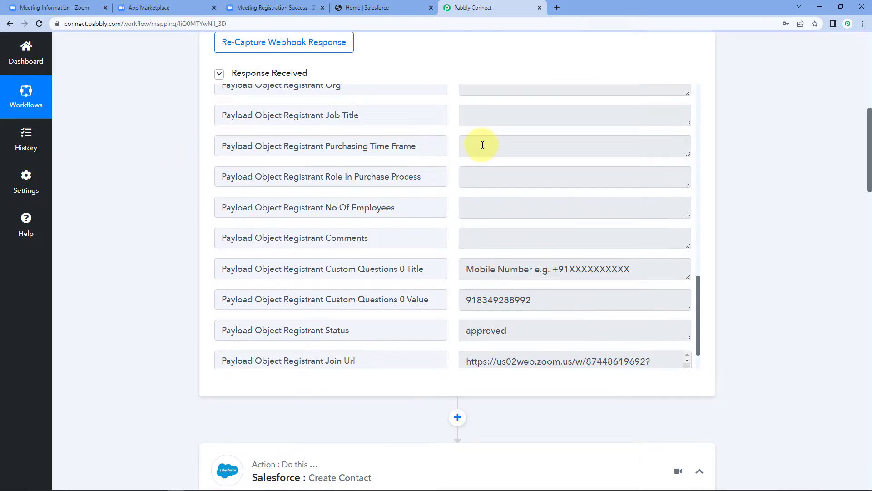
{"action": "scroll", "coordinate": [442, 178], "scroll_direction": "up", "scroll_amount": 3}
{"action": "scroll", "coordinate": [442, 178], "scroll_direction": "up", "scroll_amount": 7}
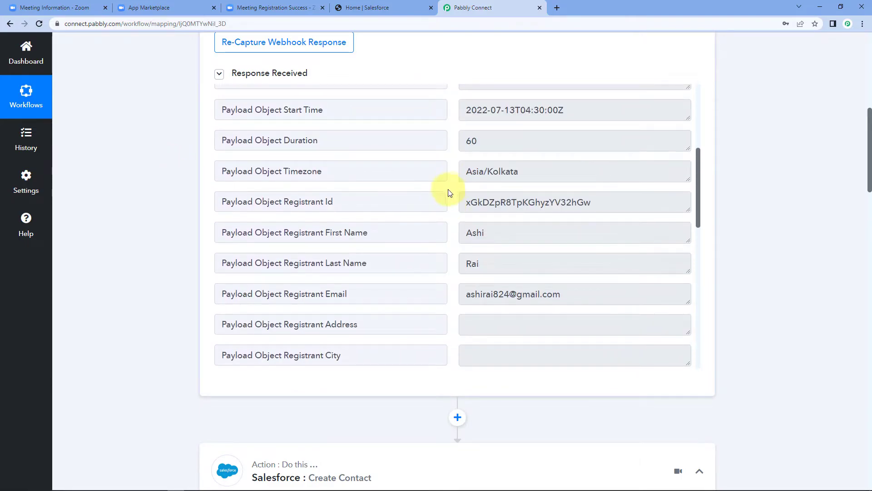
{"action": "double_click", "coordinate": [496, 266]}
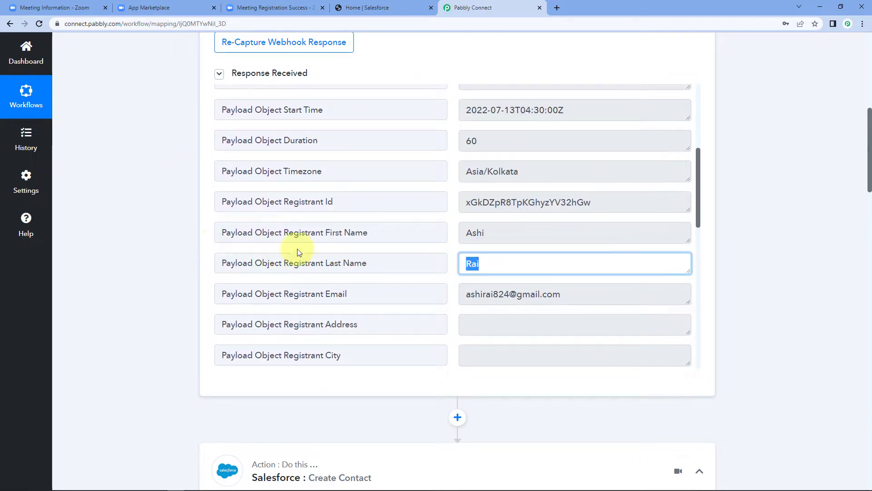
{"action": "left_click", "coordinate": [520, 262]}
{"action": "double_click", "coordinate": [498, 263]}
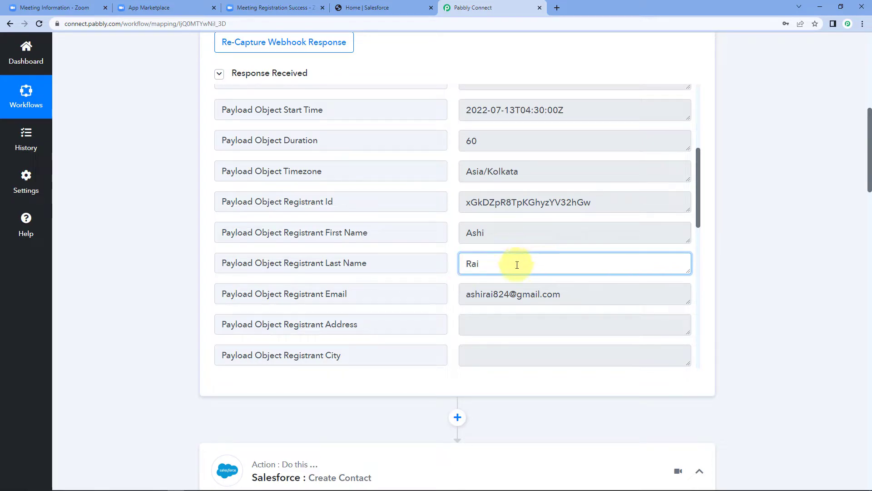
{"action": "scroll", "coordinate": [175, 257], "scroll_direction": "down", "scroll_amount": 9}
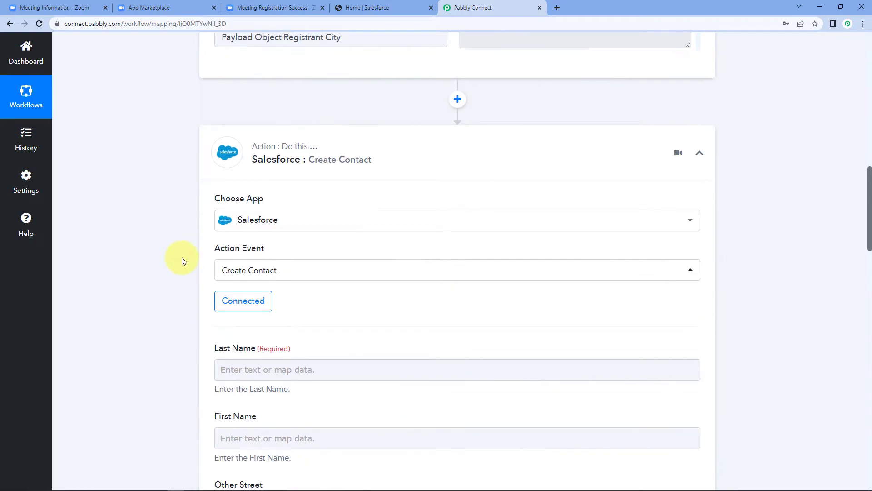
{"action": "scroll", "coordinate": [171, 259], "scroll_direction": "down", "scroll_amount": 2}
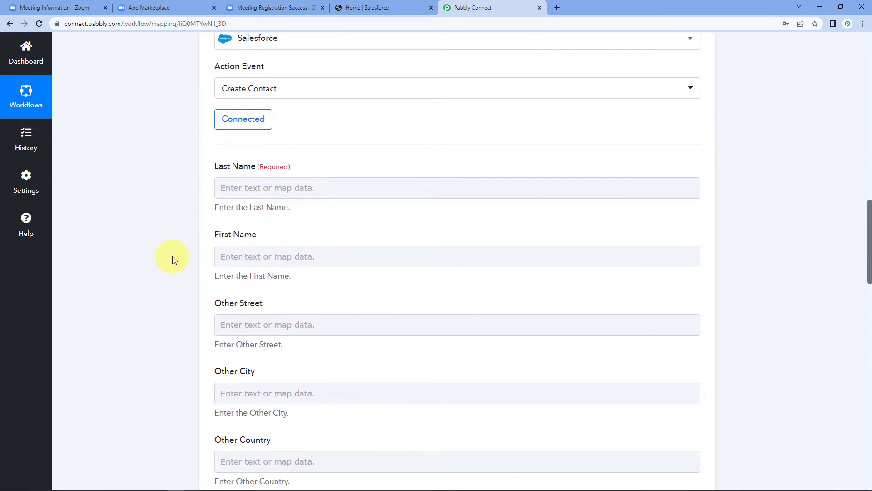
Map Zoom's Registrant Last Name into the Salesforce Last Name field.
{"action": "left_click", "coordinate": [268, 186]}
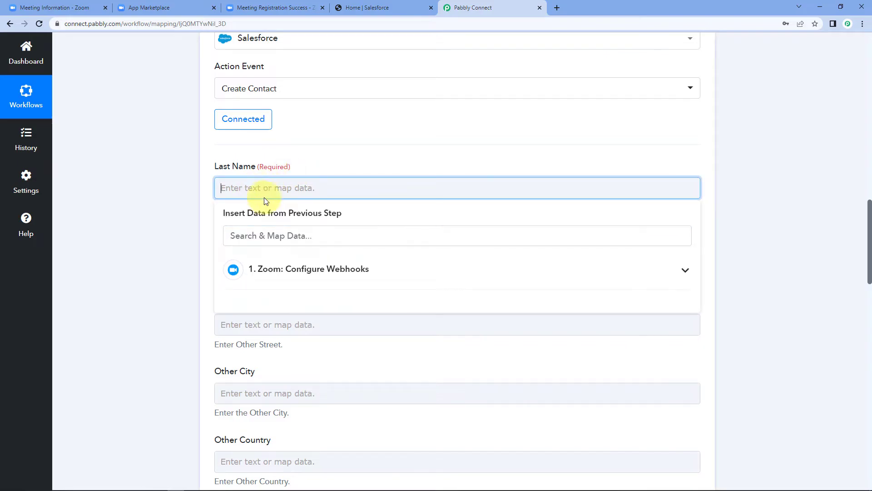
{"action": "left_click", "coordinate": [314, 270]}
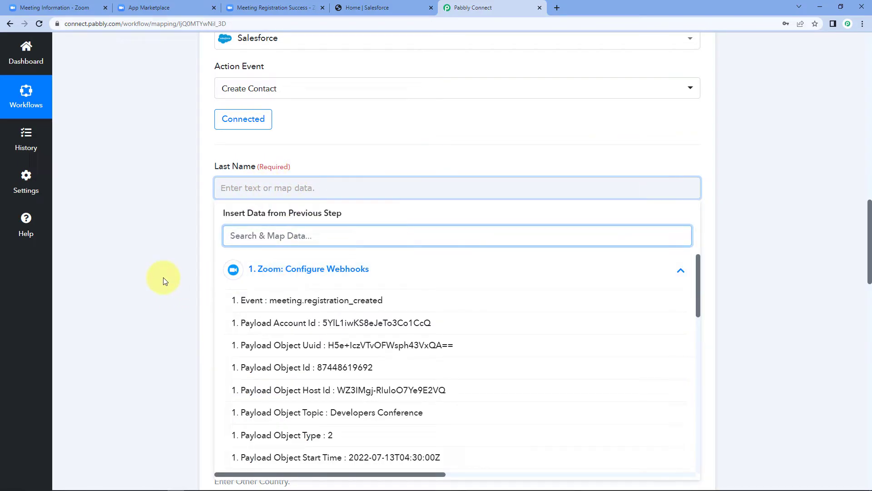
{"action": "scroll", "coordinate": [323, 327], "scroll_direction": "down", "scroll_amount": 1}
{"action": "scroll", "coordinate": [322, 327], "scroll_direction": "down", "scroll_amount": 2}
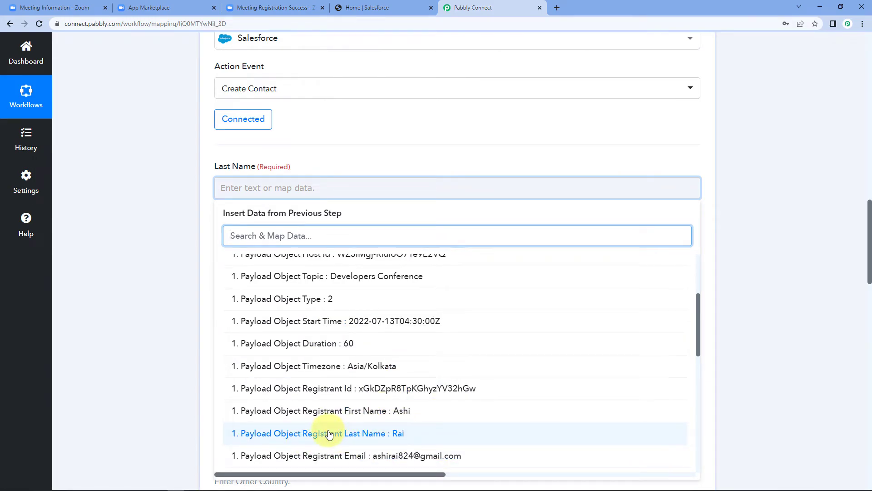
{"action": "left_click", "coordinate": [329, 433]}
{"action": "left_click", "coordinate": [191, 270]}
Map Zoom's Registrant First Name into the Salesforce First Name field.
{"action": "scroll", "coordinate": [192, 271], "scroll_direction": "down", "scroll_amount": 1}
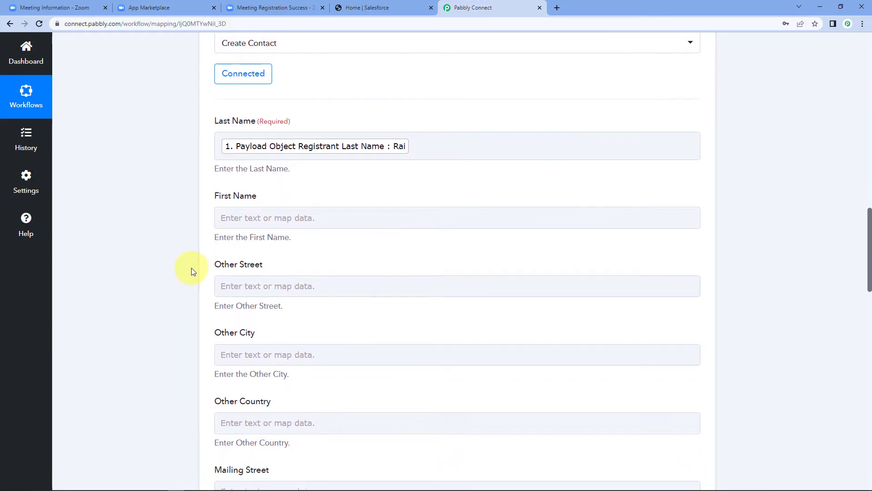
{"action": "left_click", "coordinate": [225, 217]}
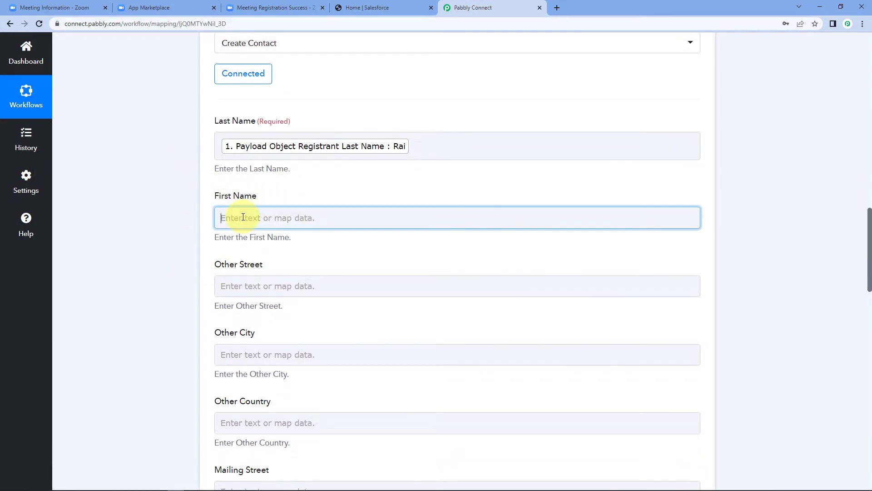
{"action": "left_click", "coordinate": [348, 299]}
{"action": "scroll", "coordinate": [317, 380], "scroll_direction": "down", "scroll_amount": 6}
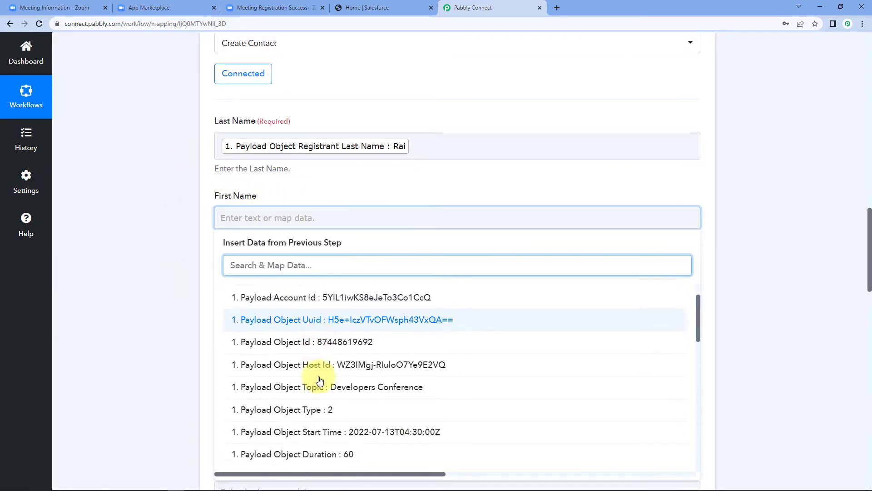
{"action": "left_click", "coordinate": [372, 303]}
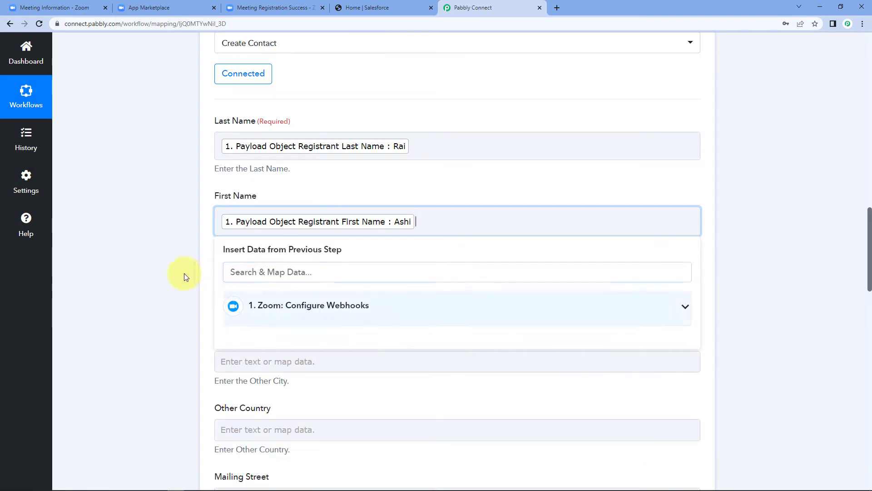
{"action": "left_click", "coordinate": [188, 271]}
{"action": "scroll", "coordinate": [229, 133], "scroll_direction": "down", "scroll_amount": 3}
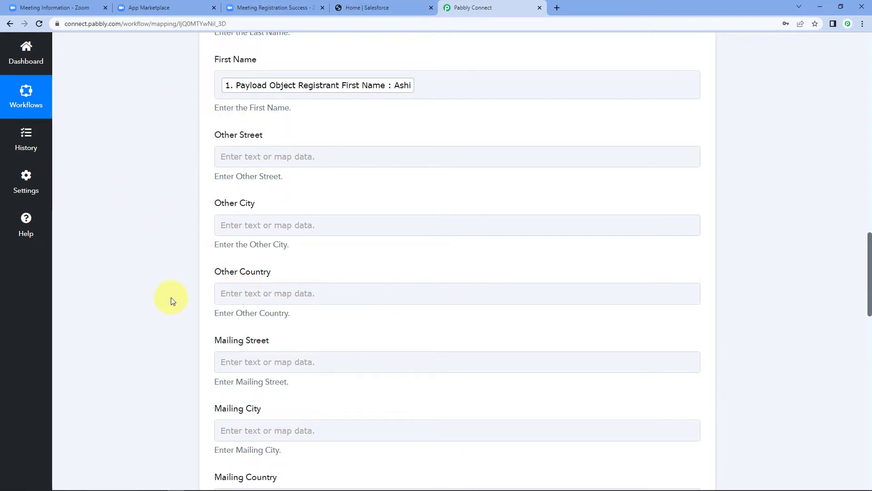
{"action": "scroll", "coordinate": [188, 253], "scroll_direction": "down", "scroll_amount": 2}
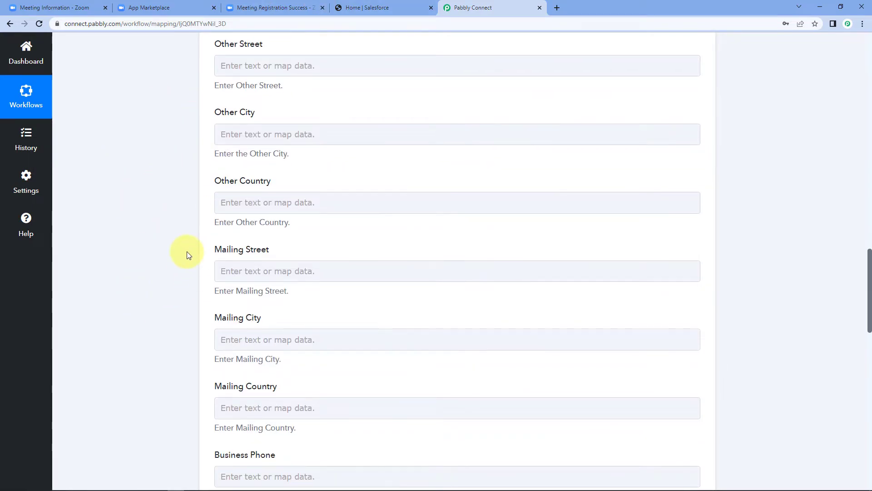
{"action": "scroll", "coordinate": [187, 252], "scroll_direction": "down", "scroll_amount": 2}
{"action": "scroll", "coordinate": [187, 252], "scroll_direction": "down", "scroll_amount": 5}
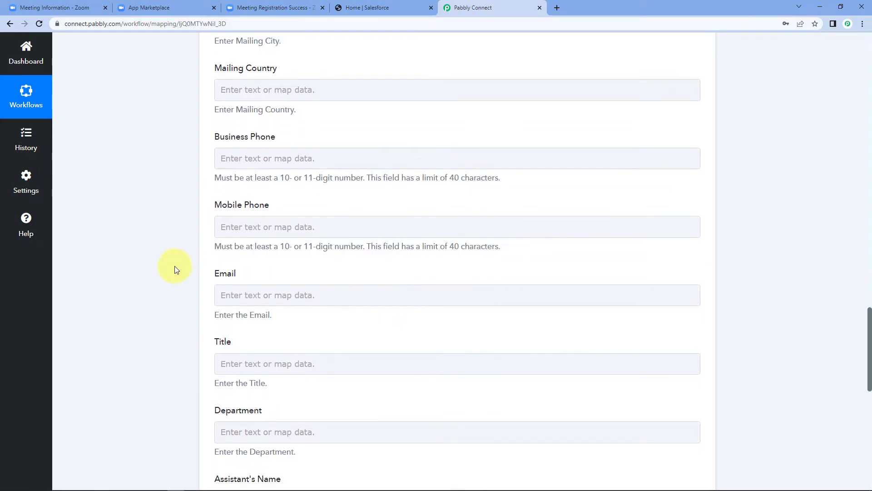
Map Zoom's Custom Questions 0 Value (mobile number) into the Mobile Phone field.
{"action": "left_click", "coordinate": [246, 221]}
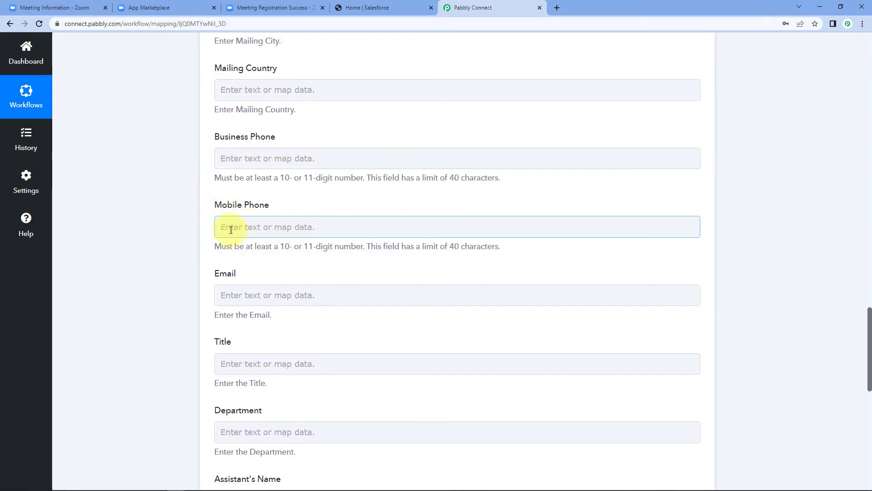
{"action": "left_click", "coordinate": [286, 308]}
{"action": "scroll", "coordinate": [322, 370], "scroll_direction": "down", "scroll_amount": 10}
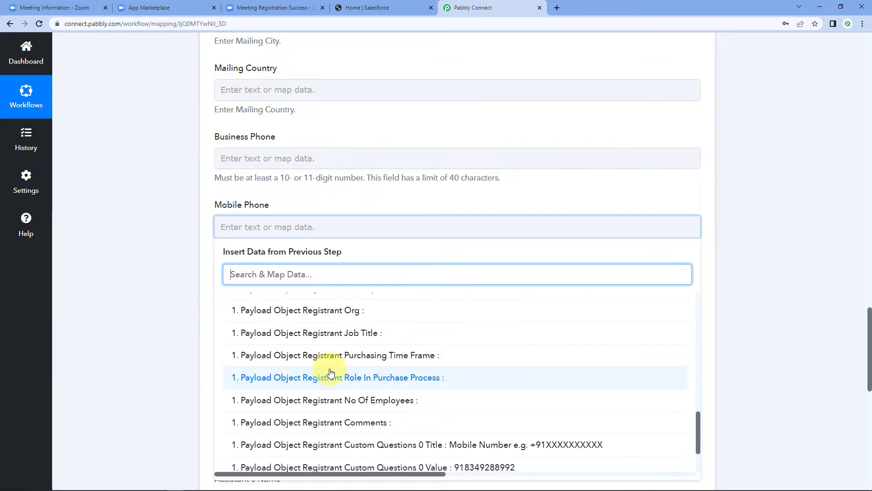
{"action": "scroll", "coordinate": [346, 368], "scroll_direction": "down", "scroll_amount": 3}
{"action": "left_click", "coordinate": [356, 415]}
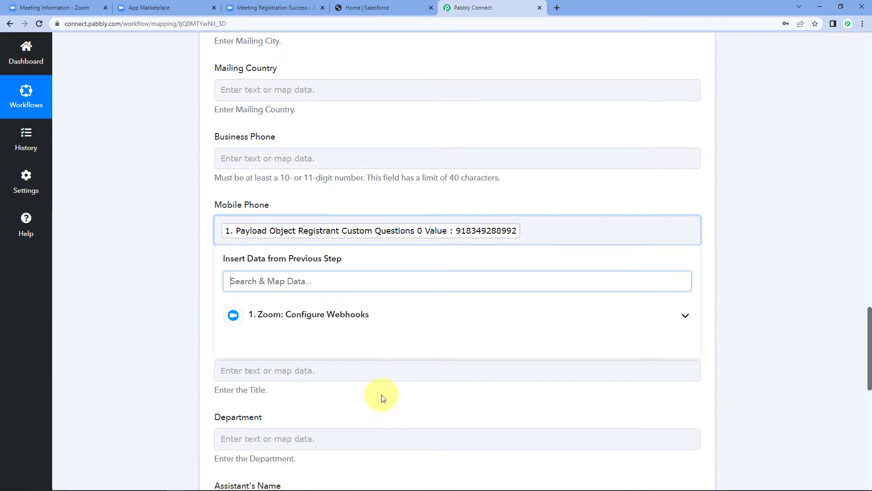
{"action": "left_click", "coordinate": [160, 307]}
{"action": "scroll", "coordinate": [163, 296], "scroll_direction": "down", "scroll_amount": 3}
Map Zoom's Registrant Email into the Salesforce Email field.
{"action": "left_click", "coordinate": [242, 164]}
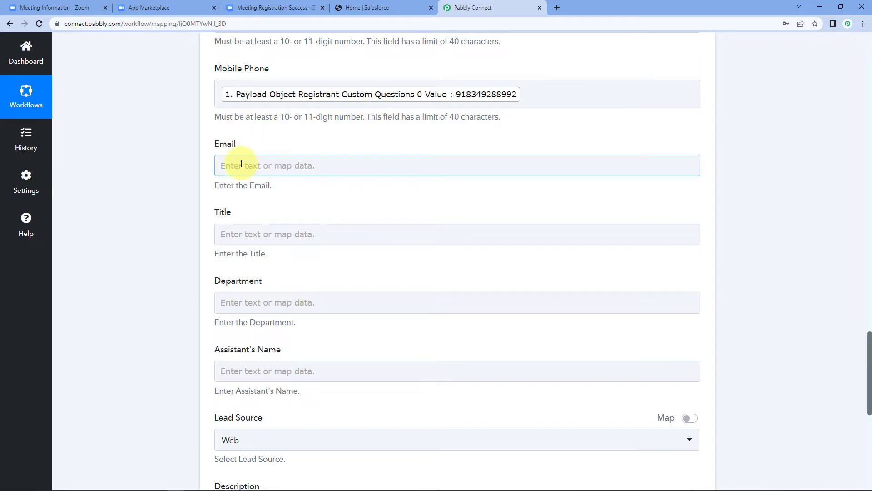
{"action": "left_click", "coordinate": [331, 247]}
{"action": "scroll", "coordinate": [341, 327], "scroll_direction": "down", "scroll_amount": 5}
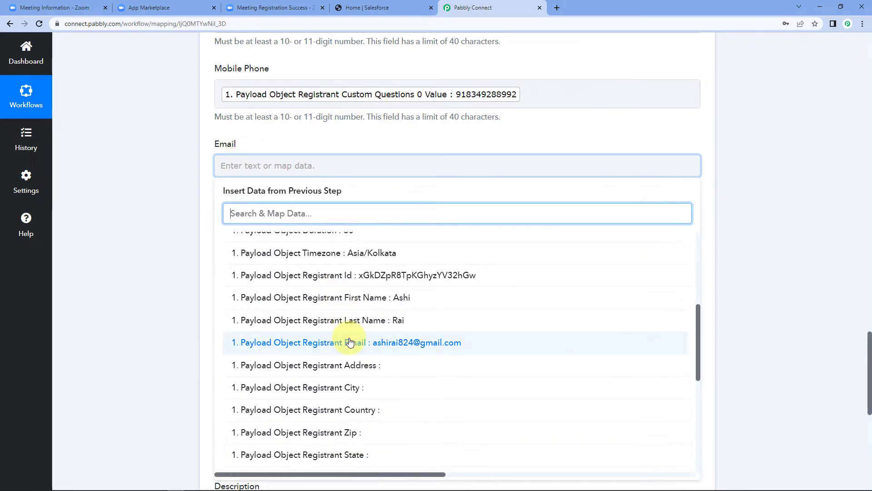
{"action": "left_click", "coordinate": [350, 342]}
{"action": "left_click", "coordinate": [148, 253]}
{"action": "scroll", "coordinate": [148, 253], "scroll_direction": "down", "scroll_amount": 5}
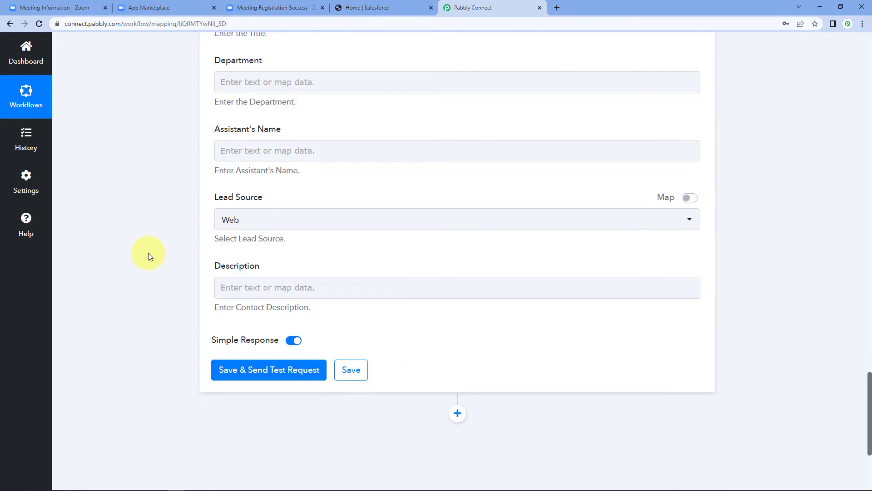
Save the Create Contact mapping and send a test request, getting a new contact Id and Success 1.
{"action": "left_click", "coordinate": [252, 372]}
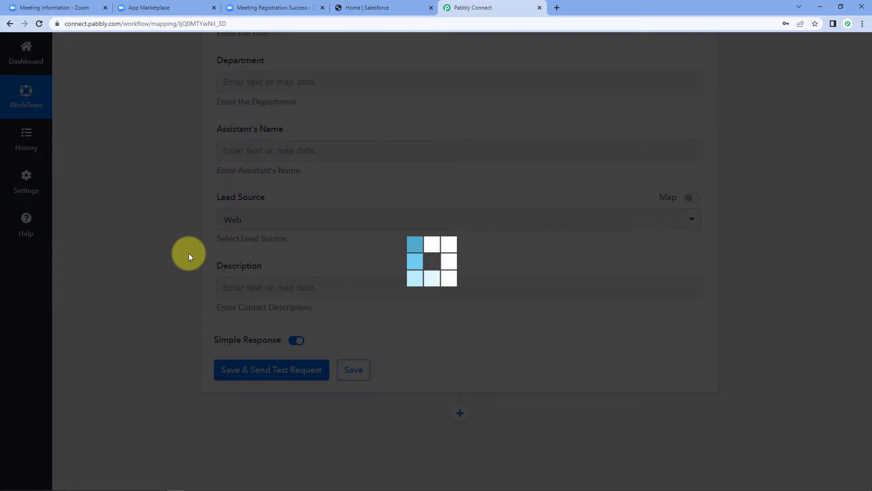
{"action": "scroll", "coordinate": [187, 243], "scroll_direction": "down", "scroll_amount": 1}
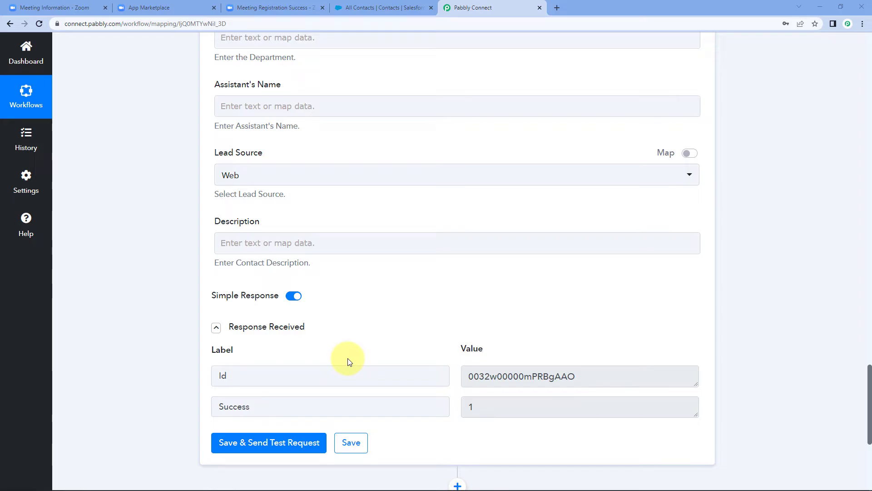
Check Salesforce's Contacts list for the new contact created from the Zoom registration.
{"action": "left_click", "coordinate": [387, 8]}
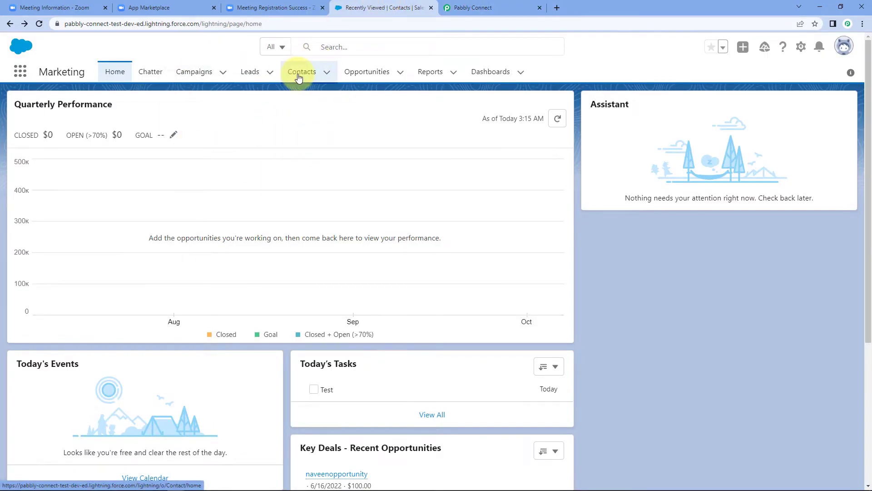
{"action": "left_click", "coordinate": [301, 71]}
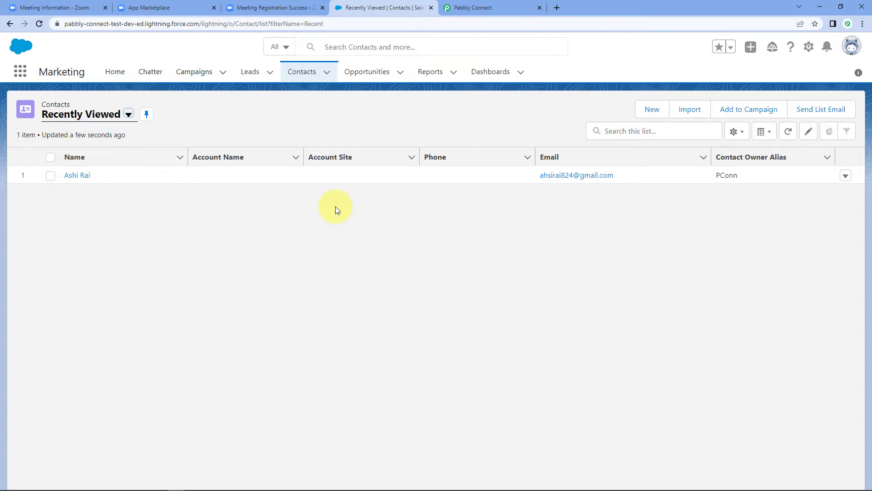
{"action": "left_click", "coordinate": [277, 7]}
Go back to the registration form and clear the old name and email entries.
{"action": "left_click", "coordinate": [6, 25]}
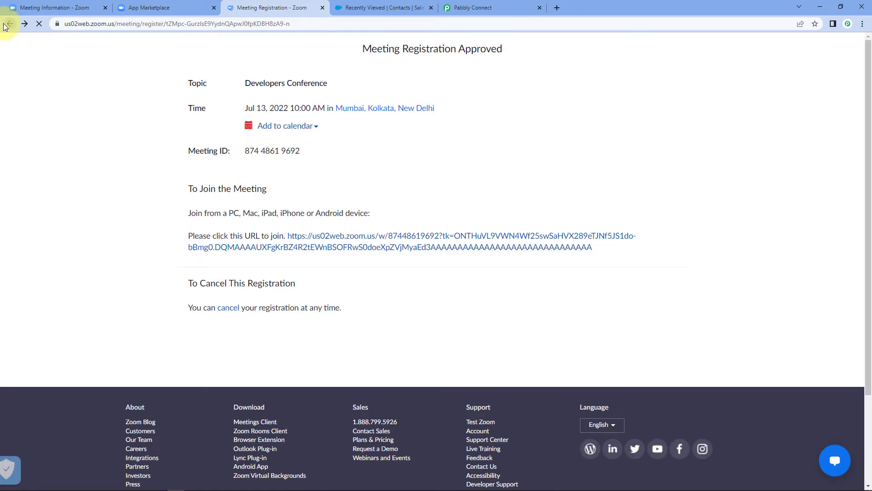
{"action": "left_click", "coordinate": [7, 26]}
{"action": "scroll", "coordinate": [230, 100], "scroll_direction": "up", "scroll_amount": 3}
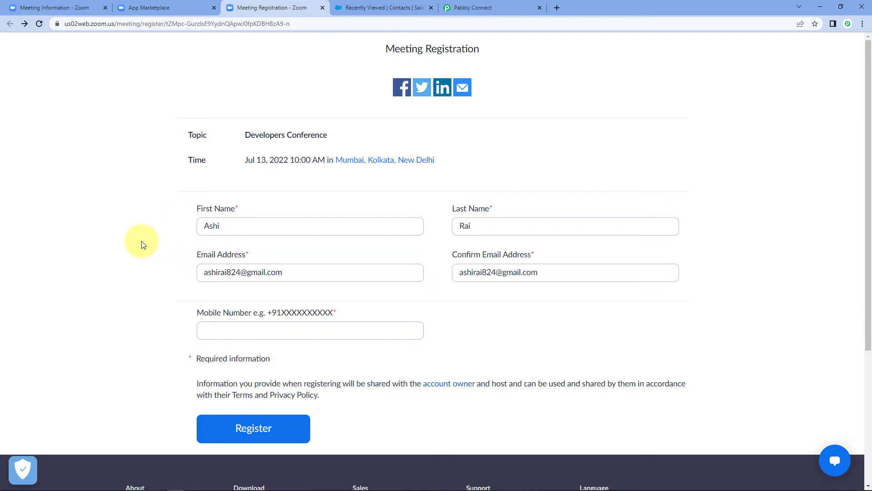
{"action": "left_click_drag", "start_coordinate": [282, 272], "coordinate": [102, 278]}
{"action": "key", "text": "BackSpace"}
{"action": "left_click_drag", "start_coordinate": [559, 277], "coordinate": [352, 277]}
{"action": "key", "text": "BackSpace"}
{"action": "left_click_drag", "start_coordinate": [505, 226], "coordinate": [354, 231]}
{"action": "key", "text": "BackSpace"}
{"action": "left_click_drag", "start_coordinate": [244, 225], "coordinate": [80, 234]}
{"action": "key", "text": "BackSpace"}
Enter the second attendee's first name, last name and email, copying the email into Confirm Email.
{"action": "key", "text": "Tab"}
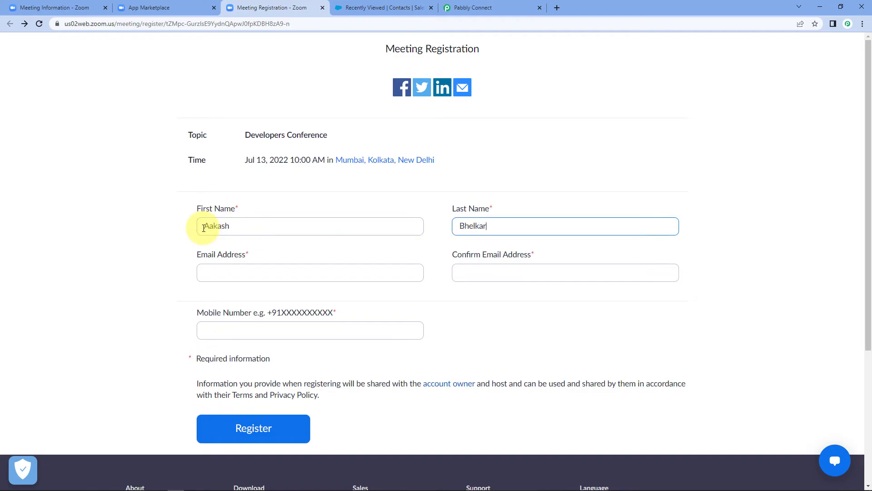
{"action": "key", "text": "Tab"}
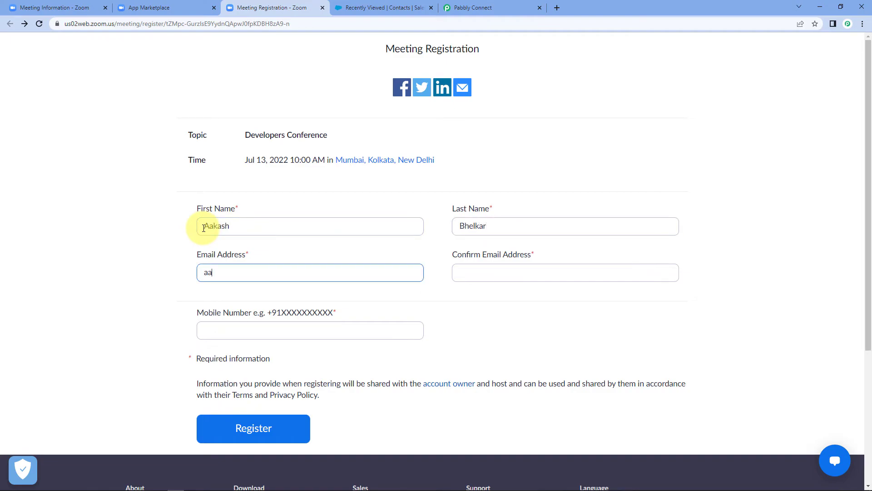
{"action": "key", "text": "Tab"}
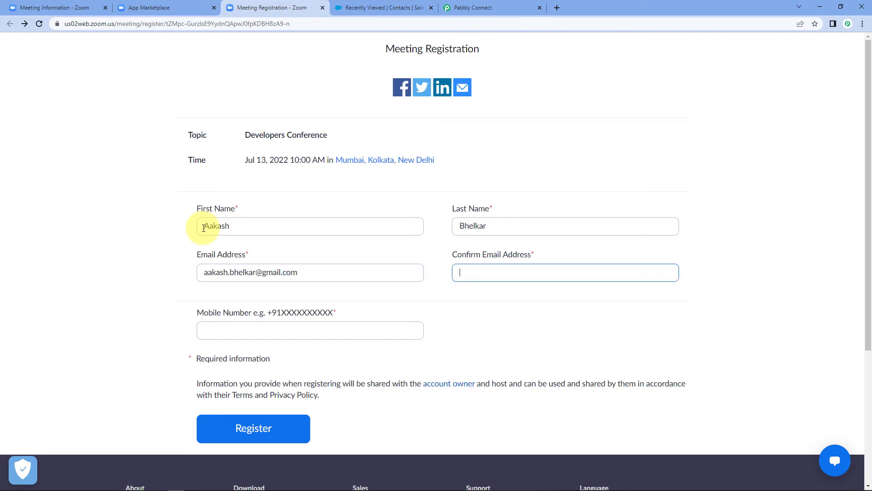
{"action": "left_click", "coordinate": [347, 278]}
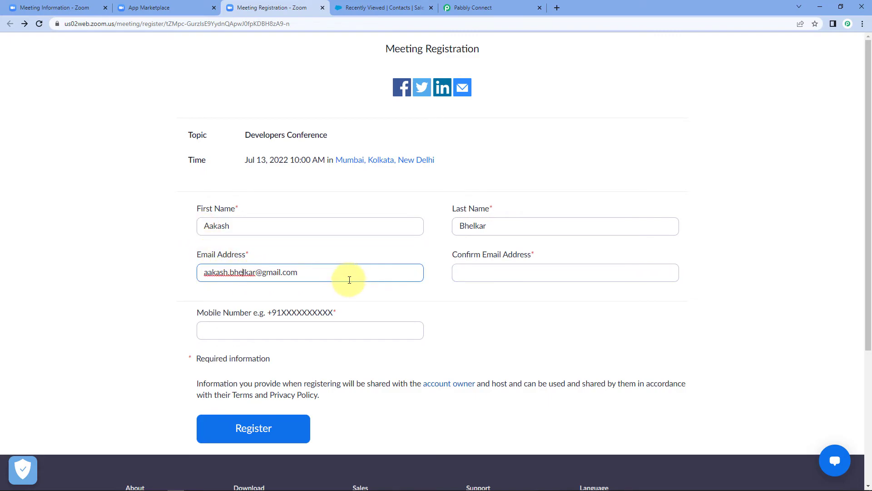
{"action": "key", "text": "ctrl+a"}
{"action": "key", "text": "ctrl+c"}
{"action": "left_click", "coordinate": [472, 271]}
{"action": "key", "text": "ctrl+v"}
Enter the attendee's mobile number, pass the reCAPTCHA and submit the registration.
{"action": "left_click", "coordinate": [326, 334]}
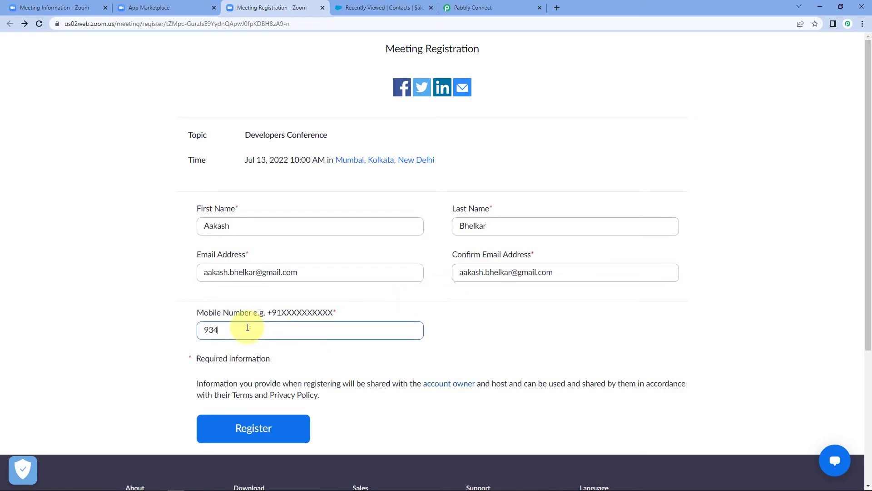
{"action": "left_click", "coordinate": [177, 302]}
{"action": "left_click", "coordinate": [277, 429]}
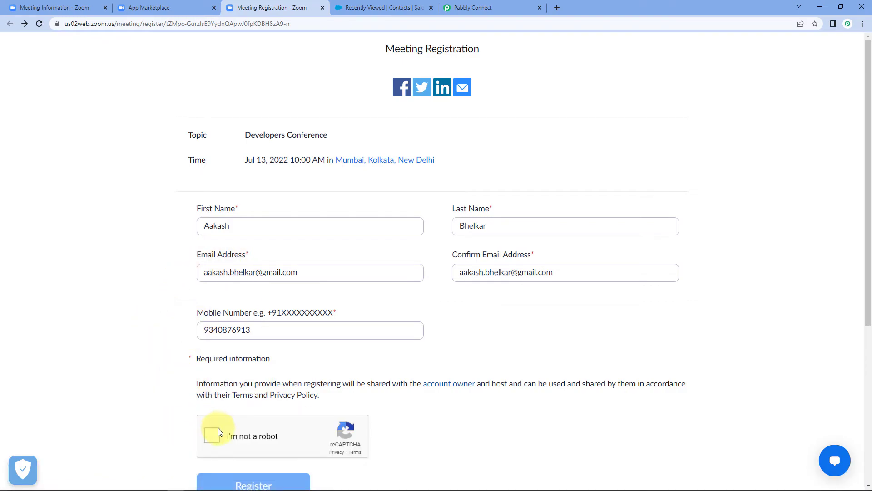
{"action": "left_click", "coordinate": [211, 434]}
{"action": "scroll", "coordinate": [206, 432], "scroll_direction": "down", "scroll_amount": 1}
{"action": "left_click", "coordinate": [249, 440]}
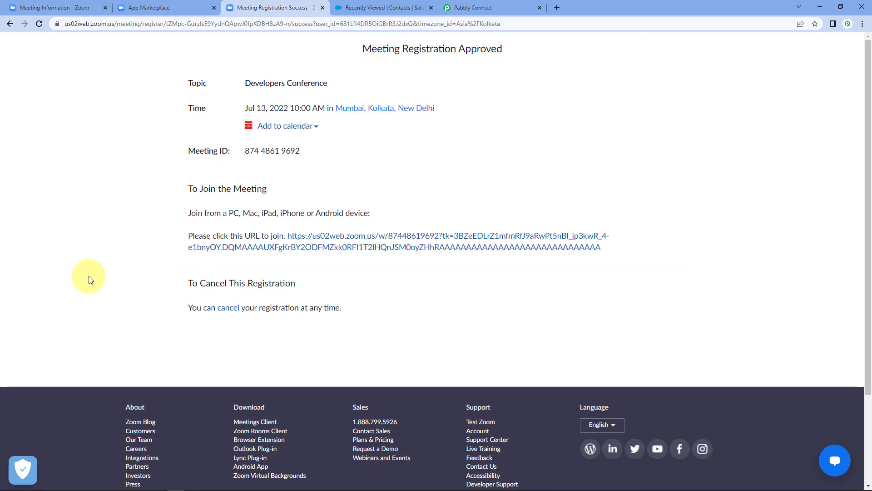
Reload Salesforce's Recently Viewed contacts to confirm the second registrant's new contact, then return to Pabbly.
{"action": "left_click", "coordinate": [364, 8]}
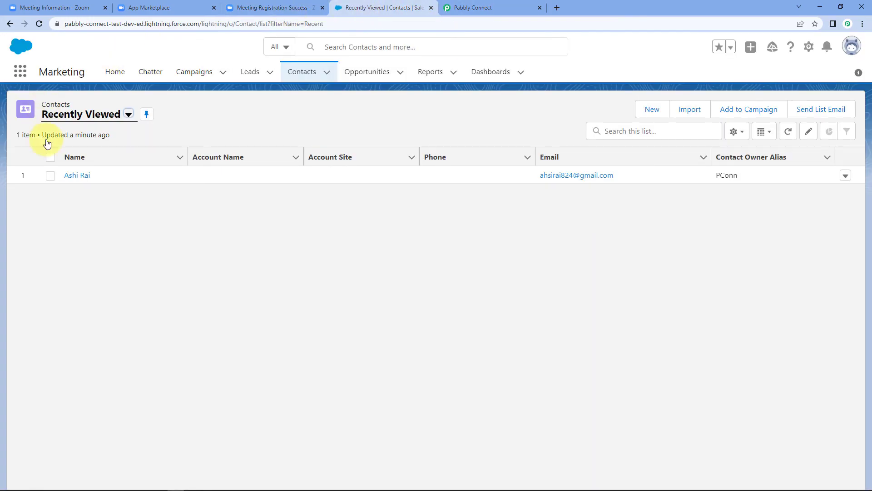
{"action": "left_click", "coordinate": [38, 23]}
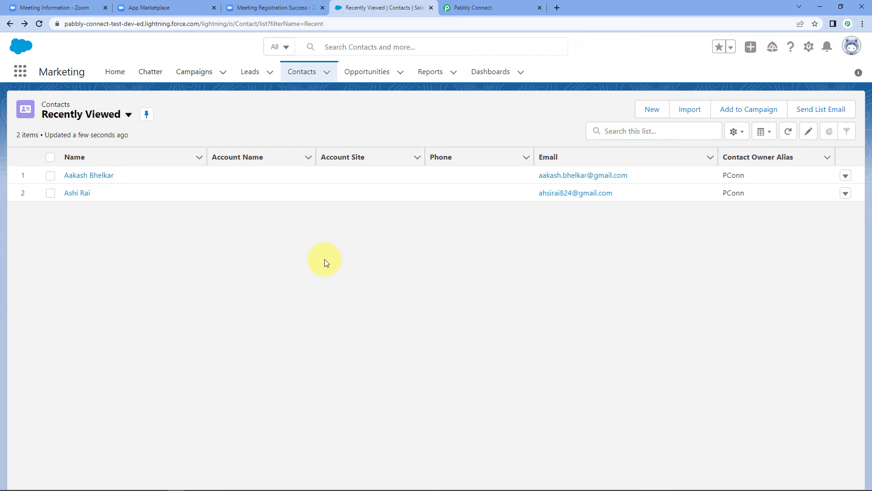
{"action": "left_click", "coordinate": [509, 7]}
{"action": "scroll", "coordinate": [749, 182], "scroll_direction": "up", "scroll_amount": 15}
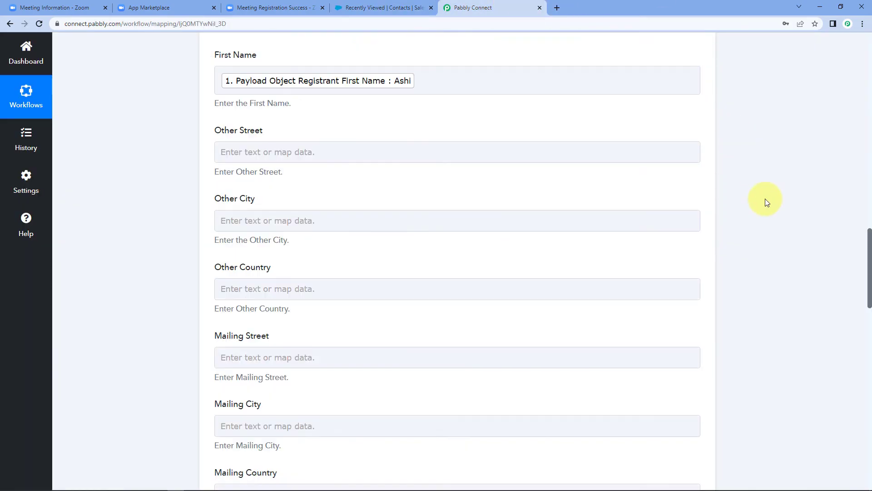
Collapse the Zoom webhook trigger step to show the Zoom-to-Salesforce Create Contact summary.
{"action": "scroll", "coordinate": [762, 211], "scroll_direction": "up", "scroll_amount": 15}
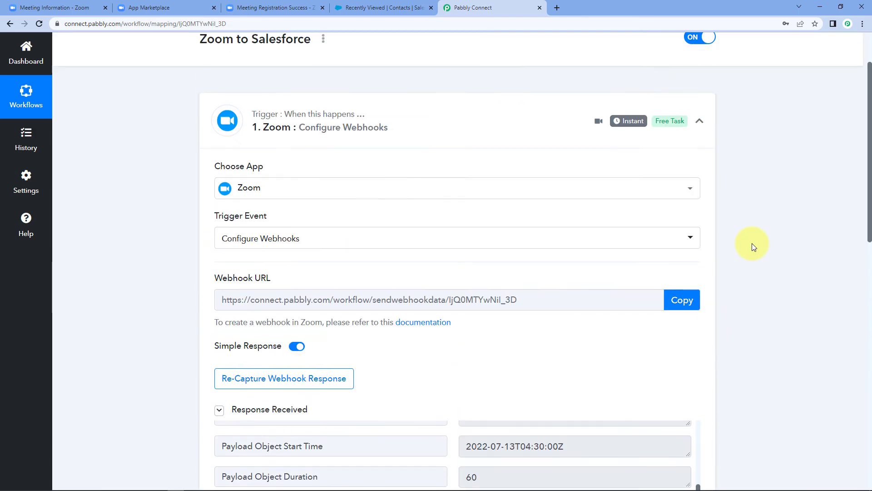
{"action": "scroll", "coordinate": [752, 244], "scroll_direction": "up", "scroll_amount": 2}
{"action": "left_click", "coordinate": [699, 193]}
{"action": "scroll", "coordinate": [137, 218], "scroll_direction": "down", "scroll_amount": 1}
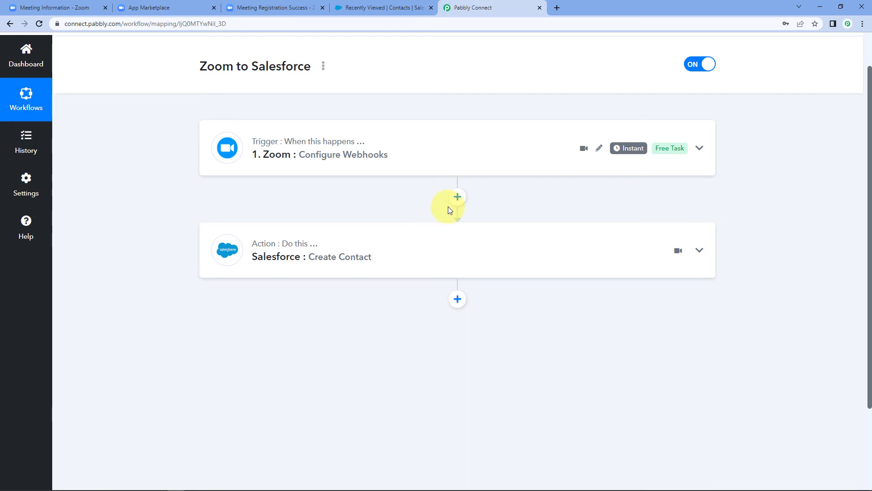
{"action": "scroll", "coordinate": [449, 208], "scroll_direction": "up", "scroll_amount": 1}
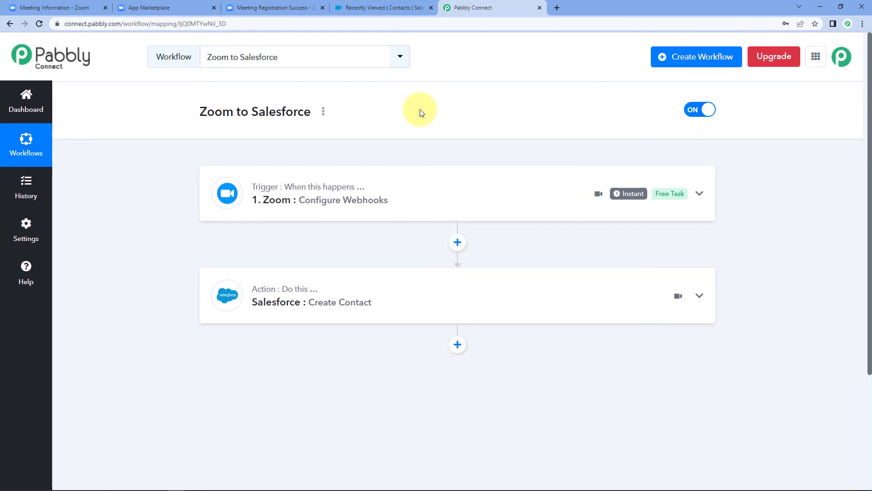